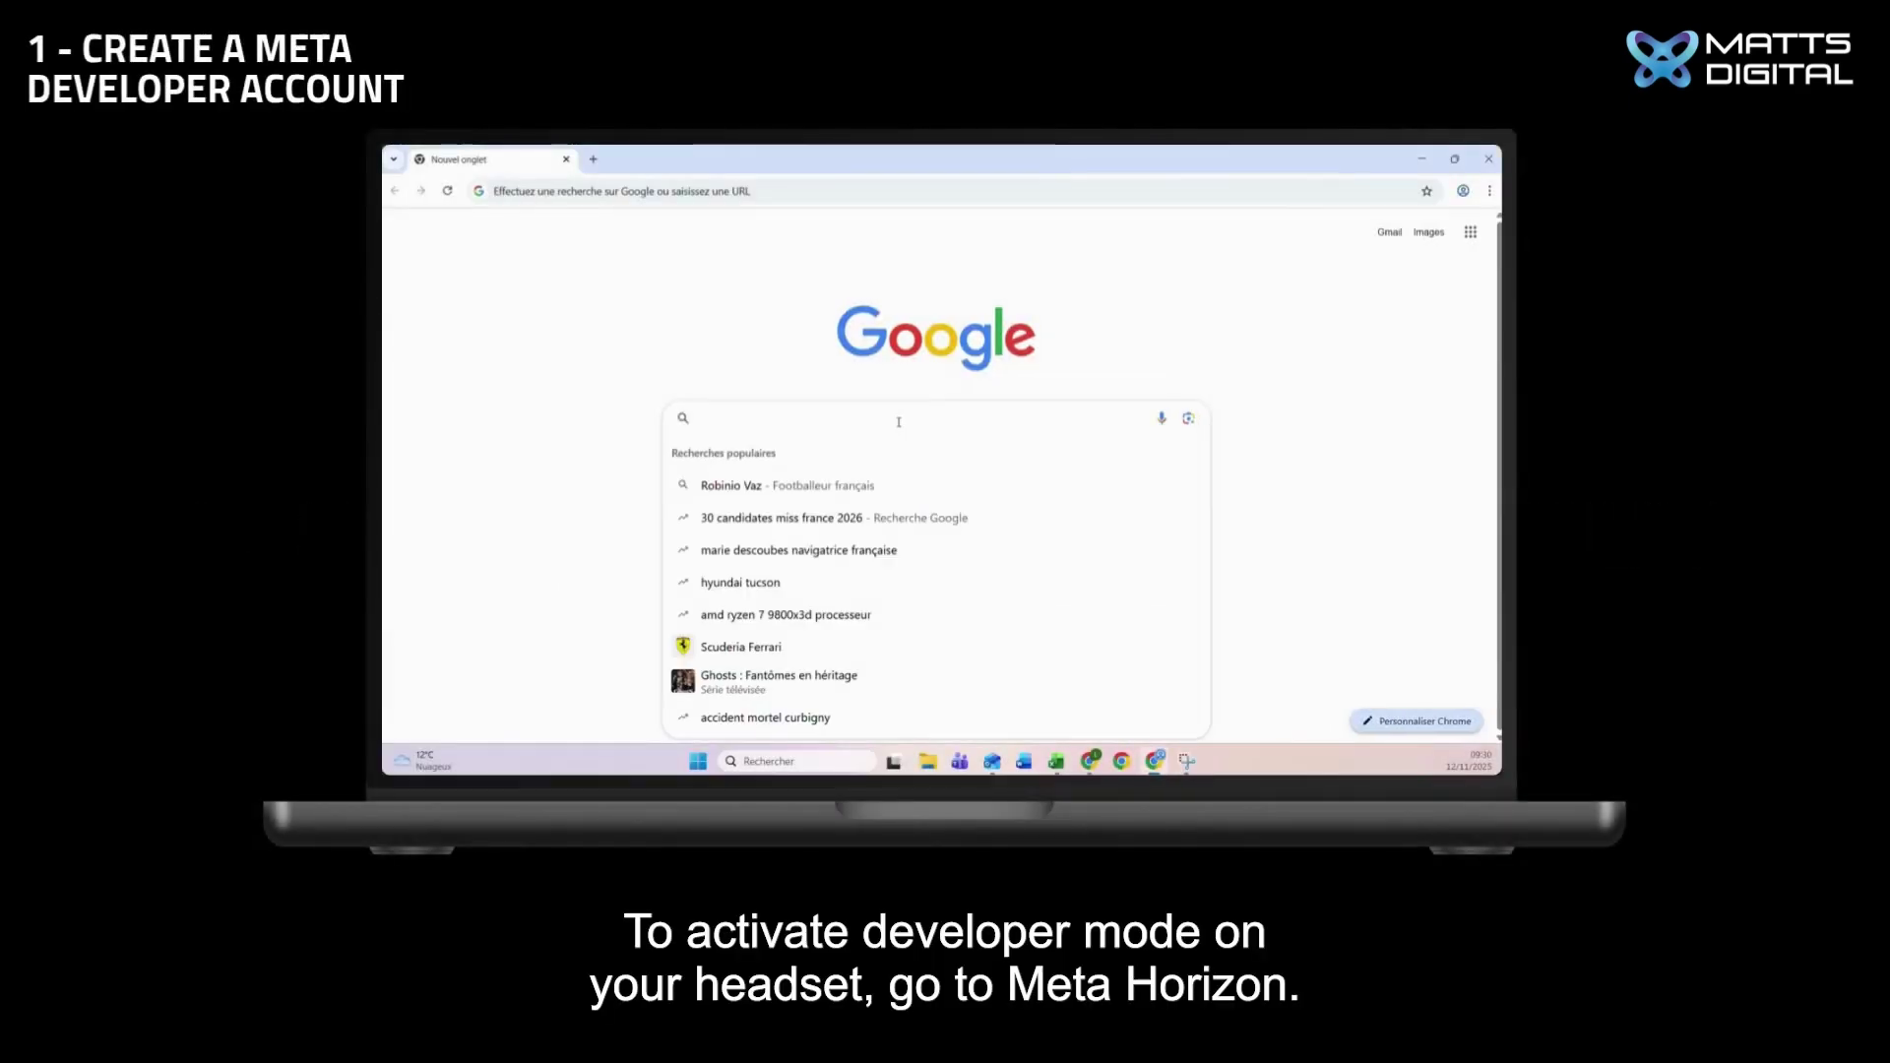
Load Meta Horizon Developers, allow all cookies and log in via 'Connectez-vous au compte Meta existant'
key(Return)
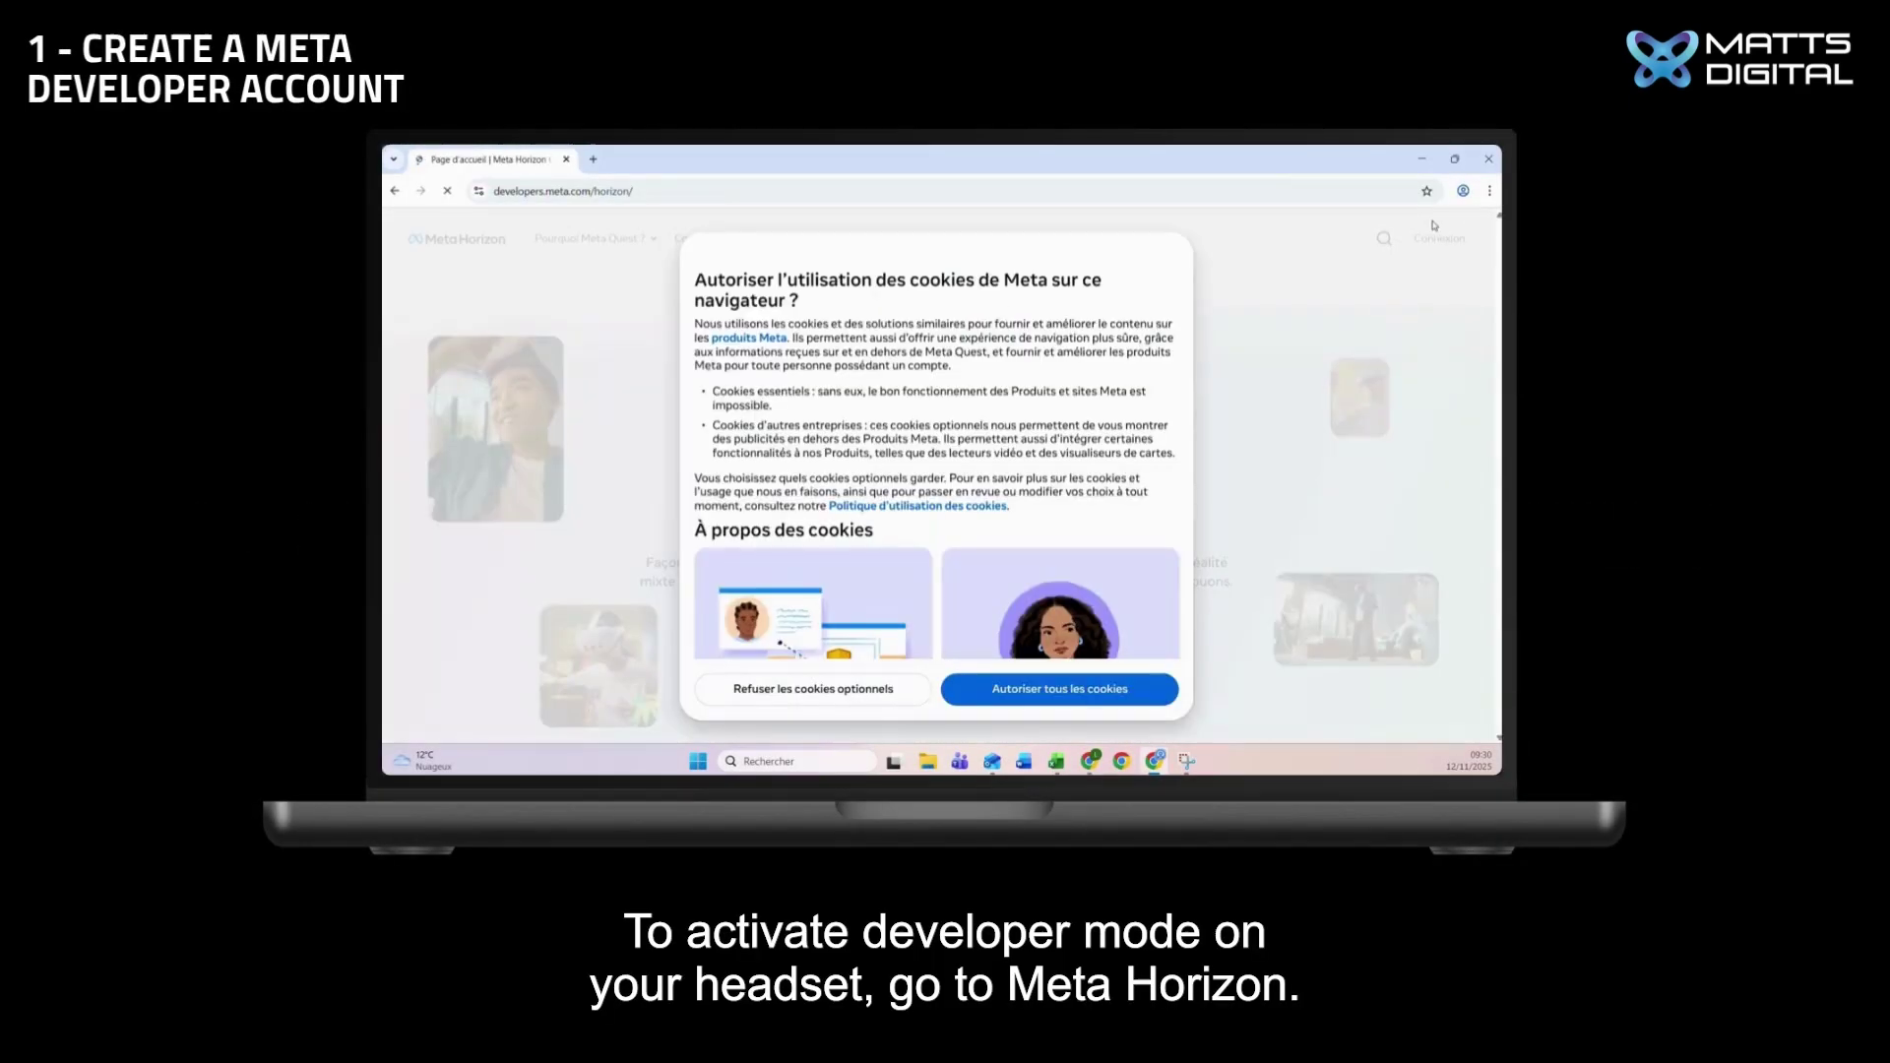
click(1088, 691)
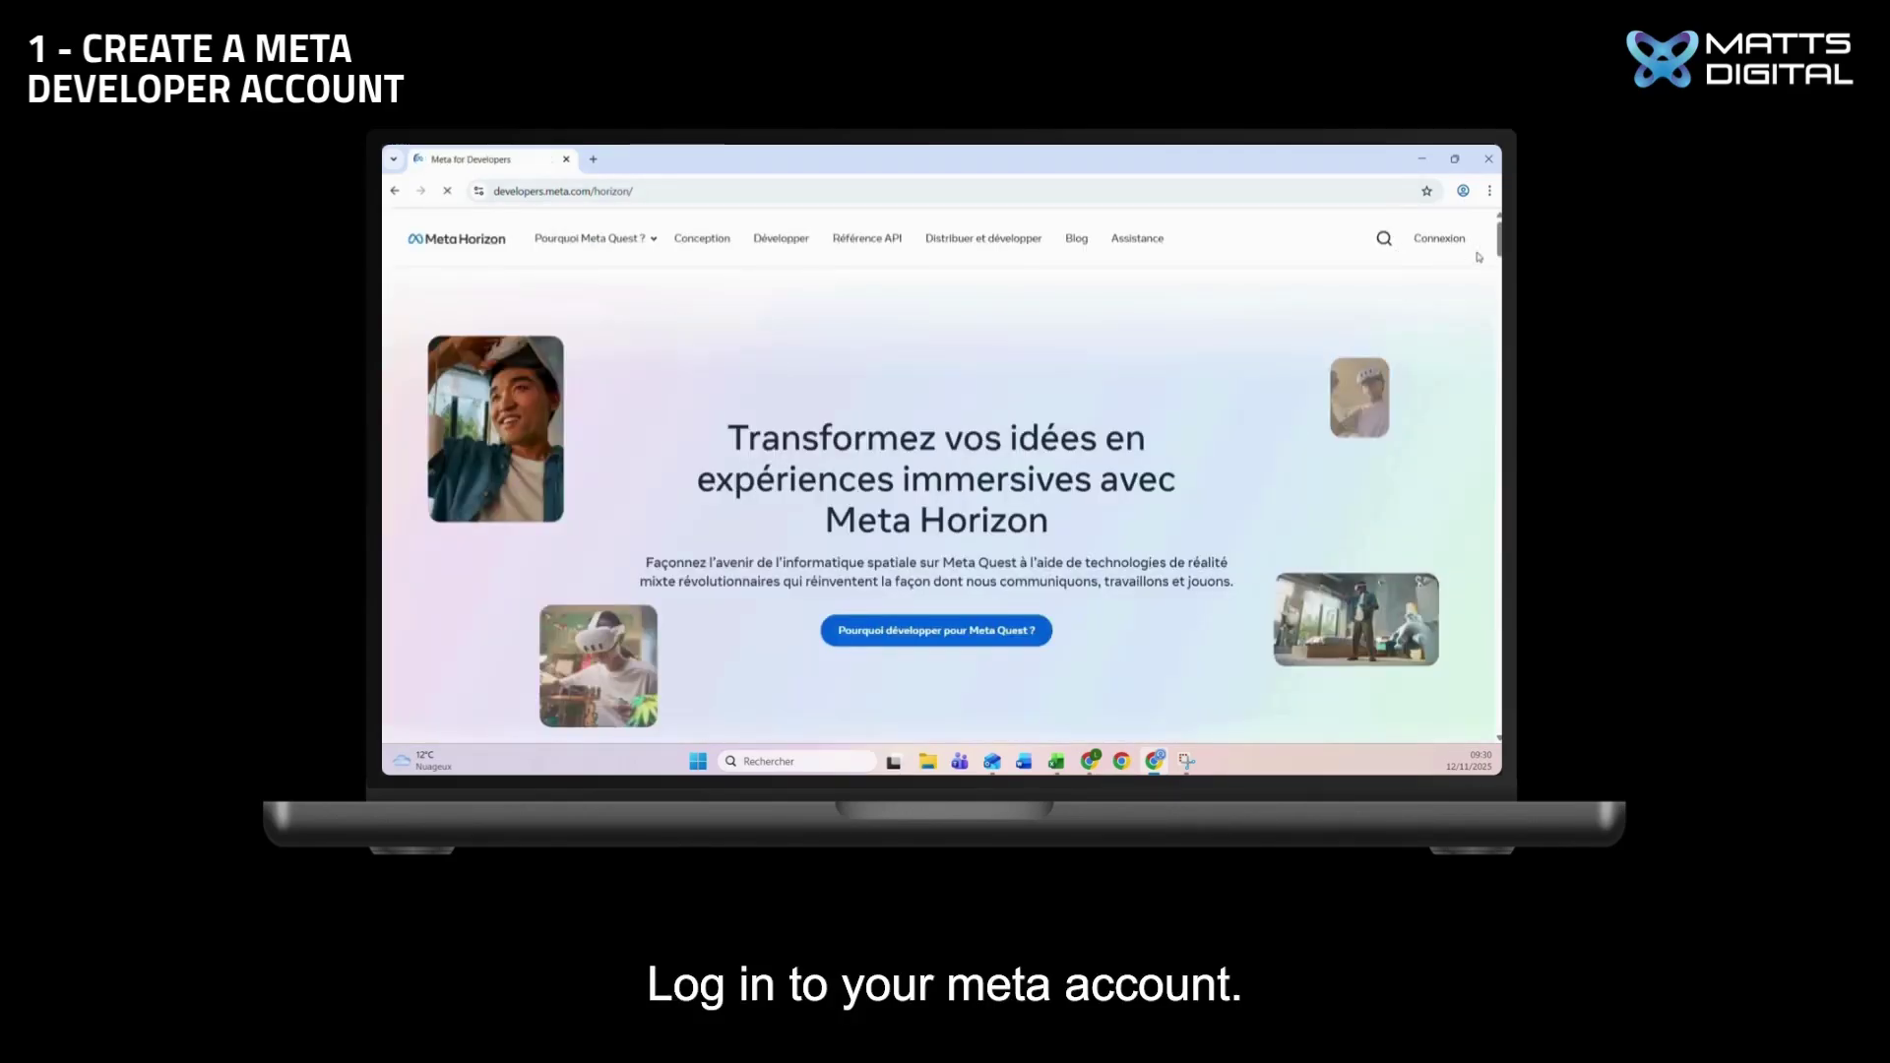
click(1439, 240)
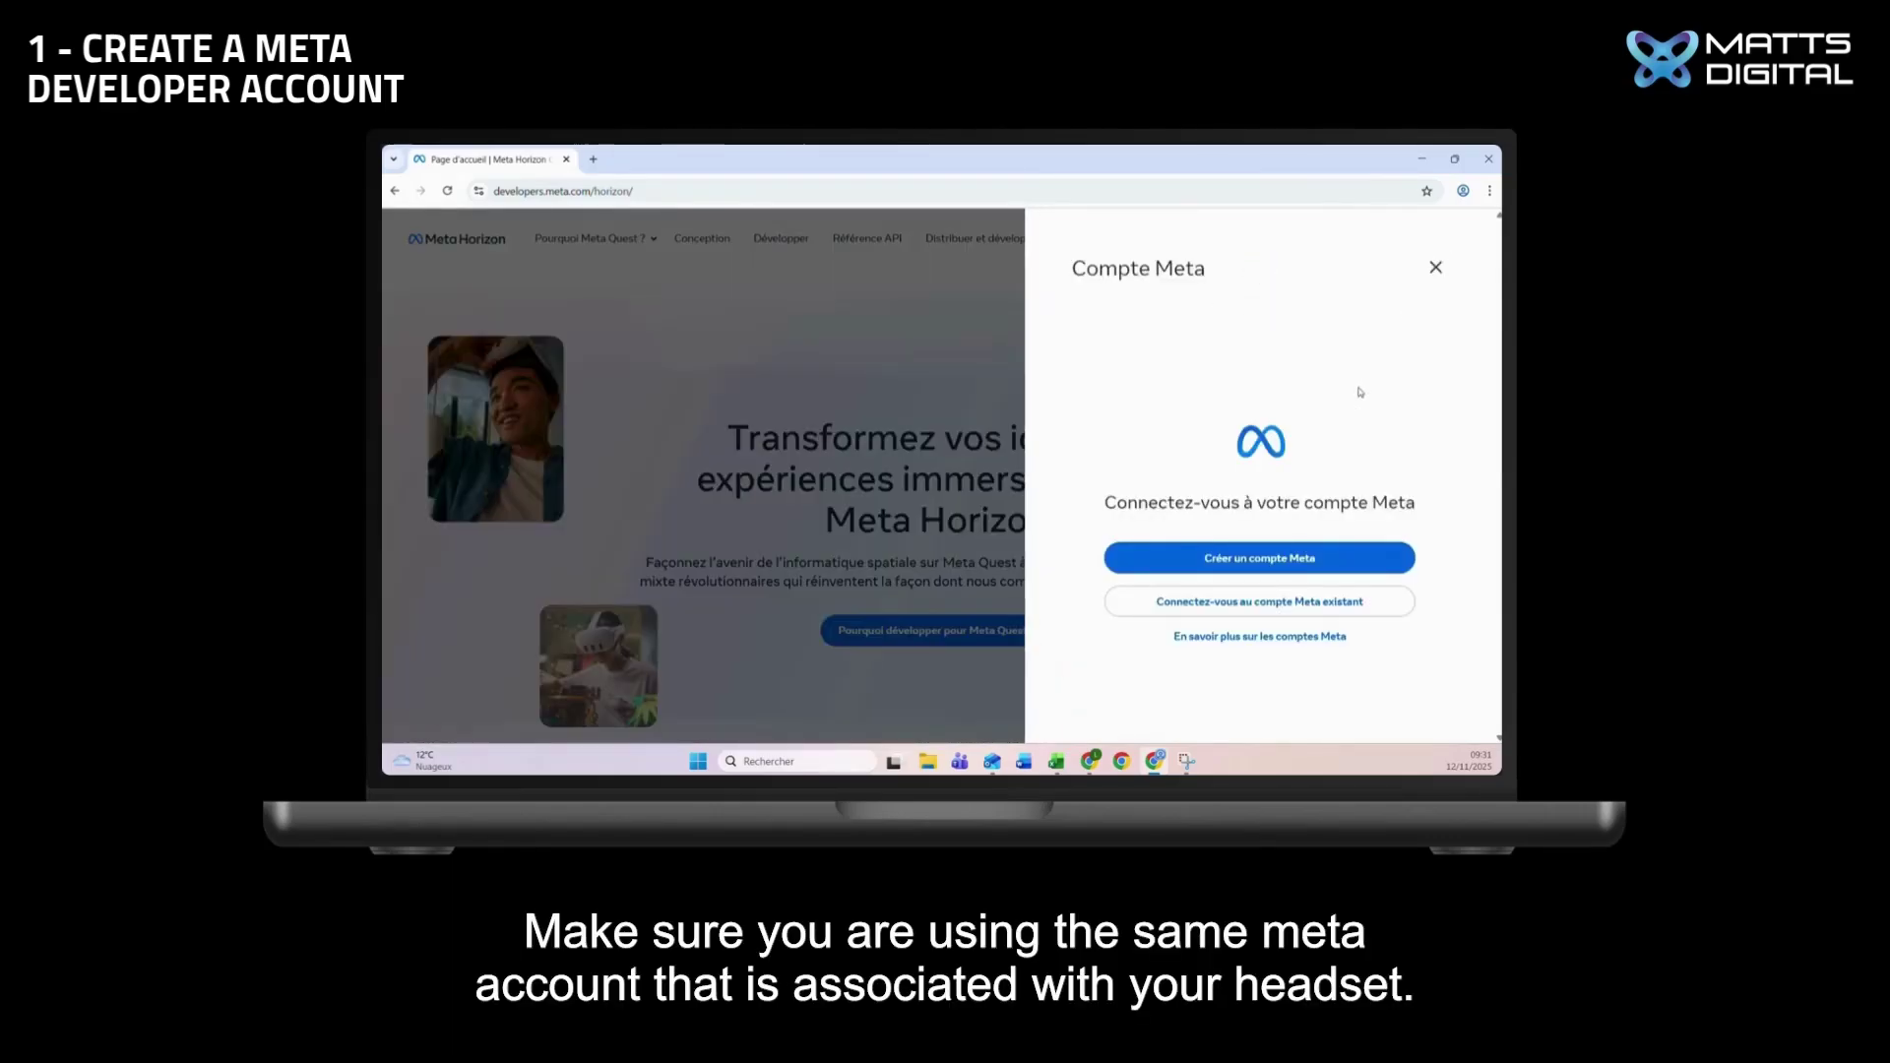
click(1284, 602)
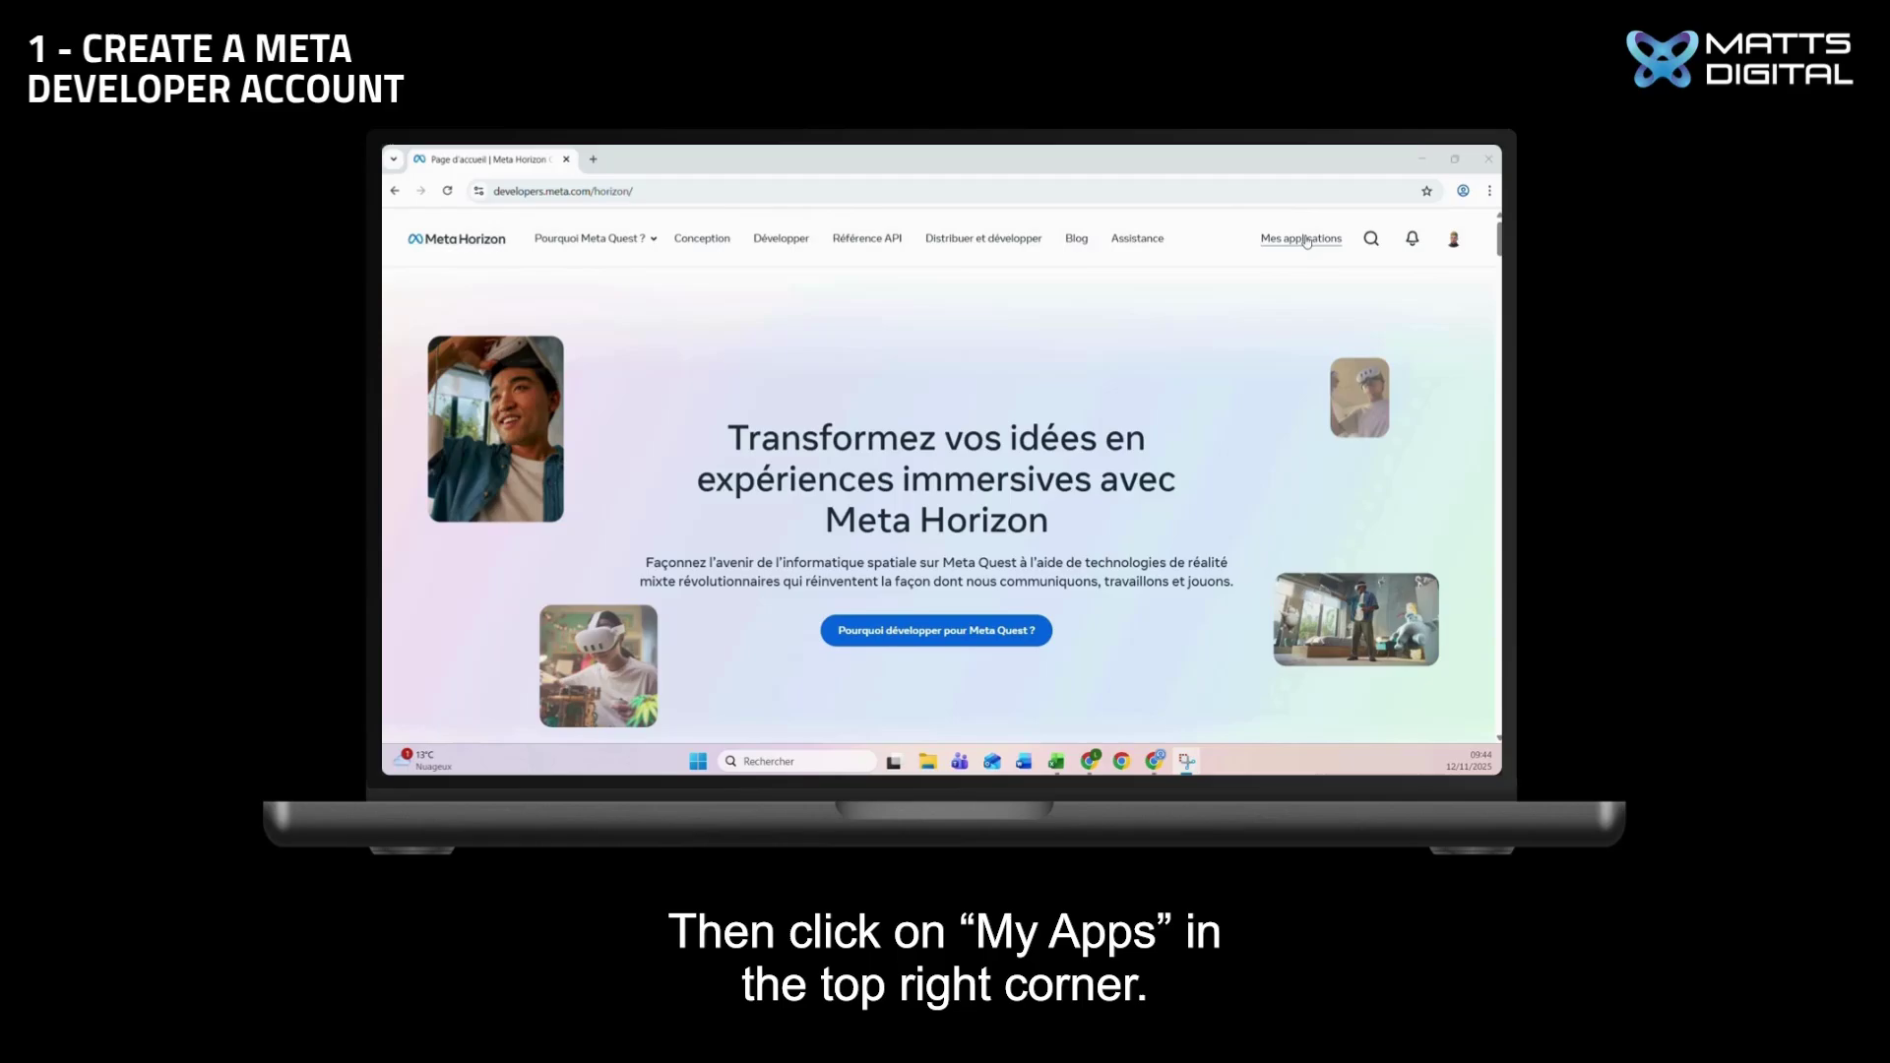
From the developer verification page, start two-factor setup for the account using 'Texto ou WhatsApp'
click(1307, 240)
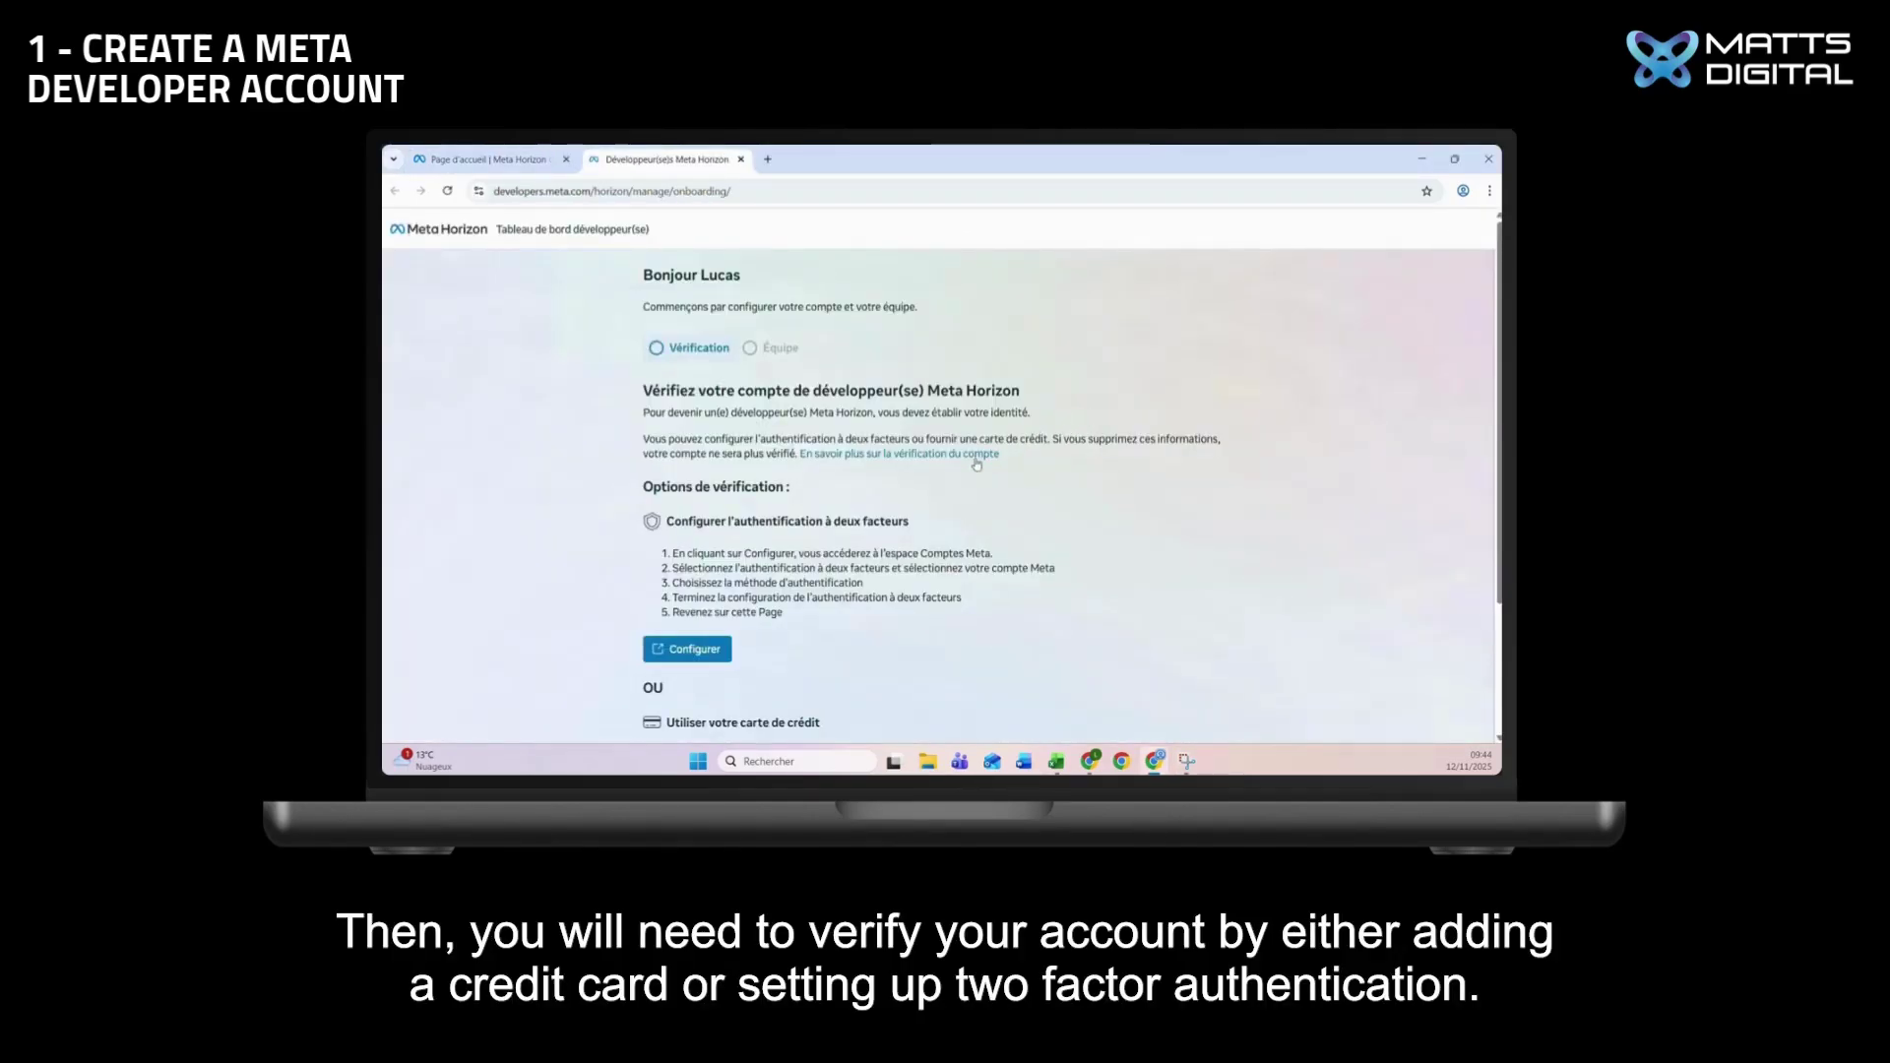
scroll(902, 469, down, 3)
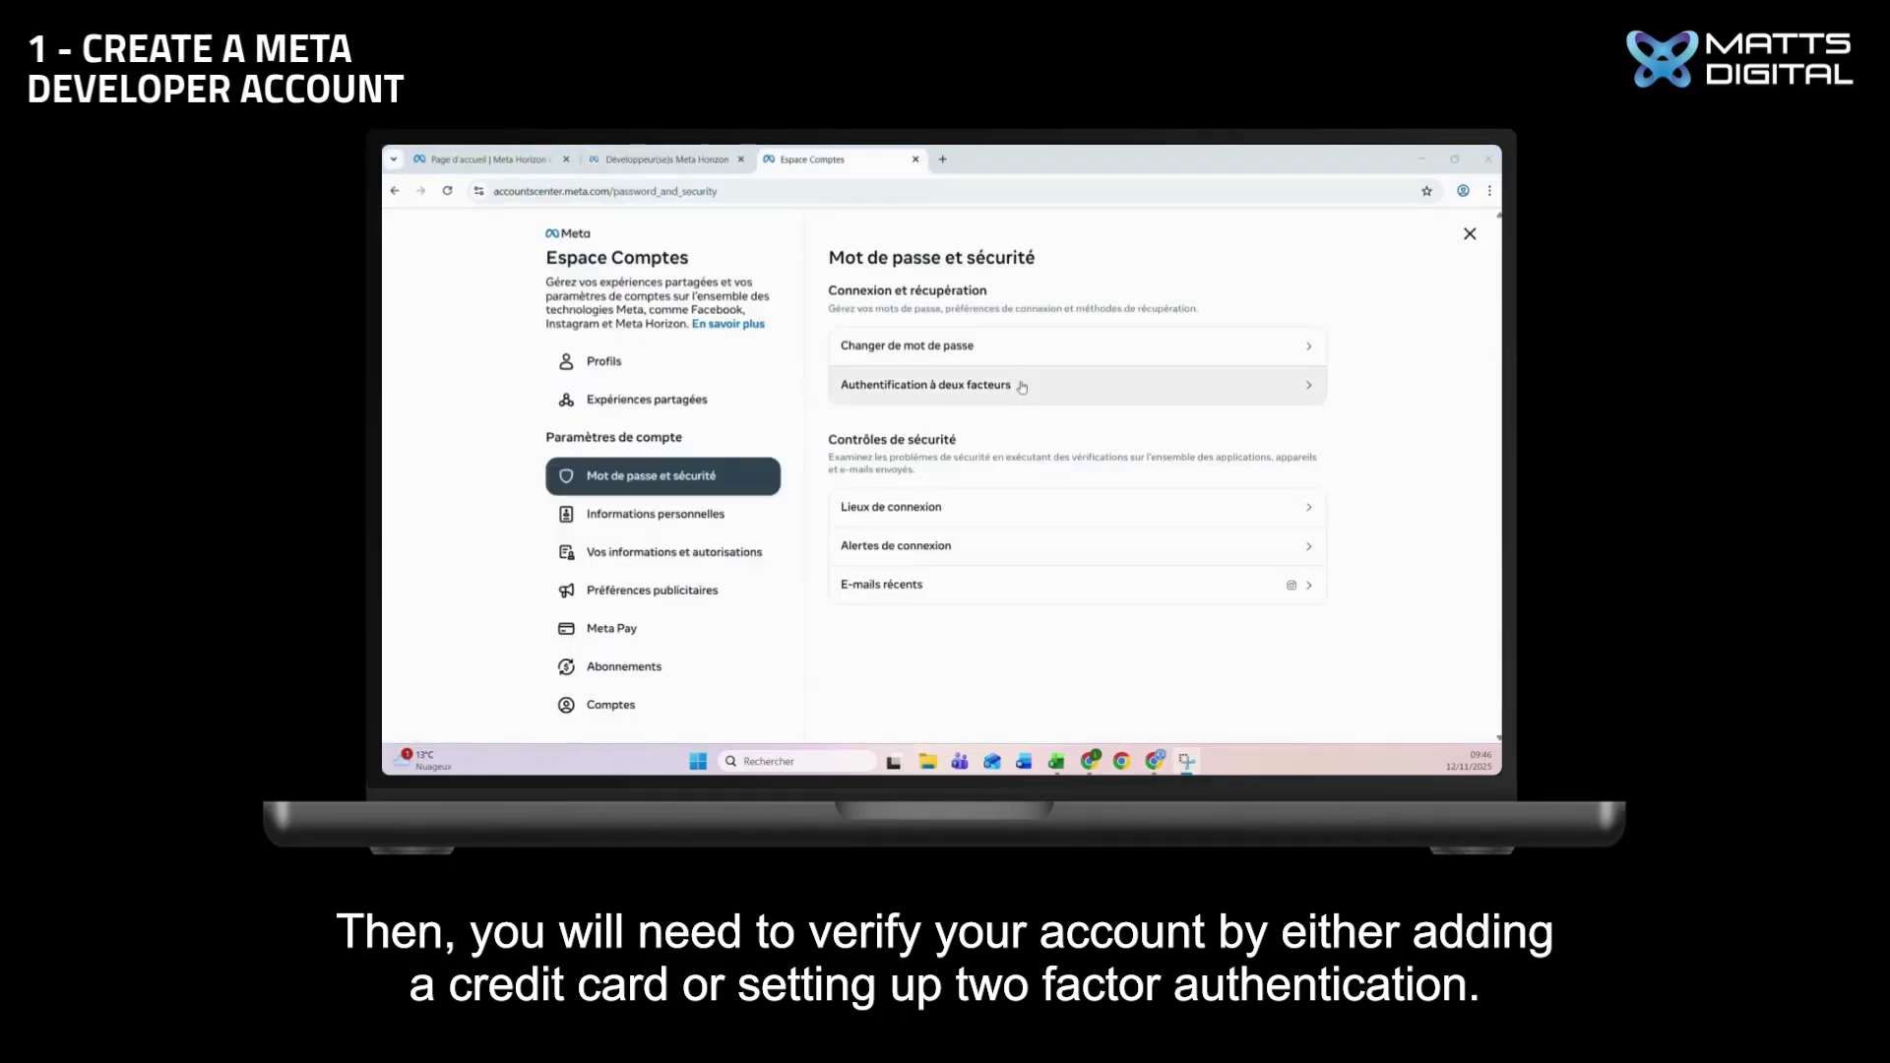
click(862, 387)
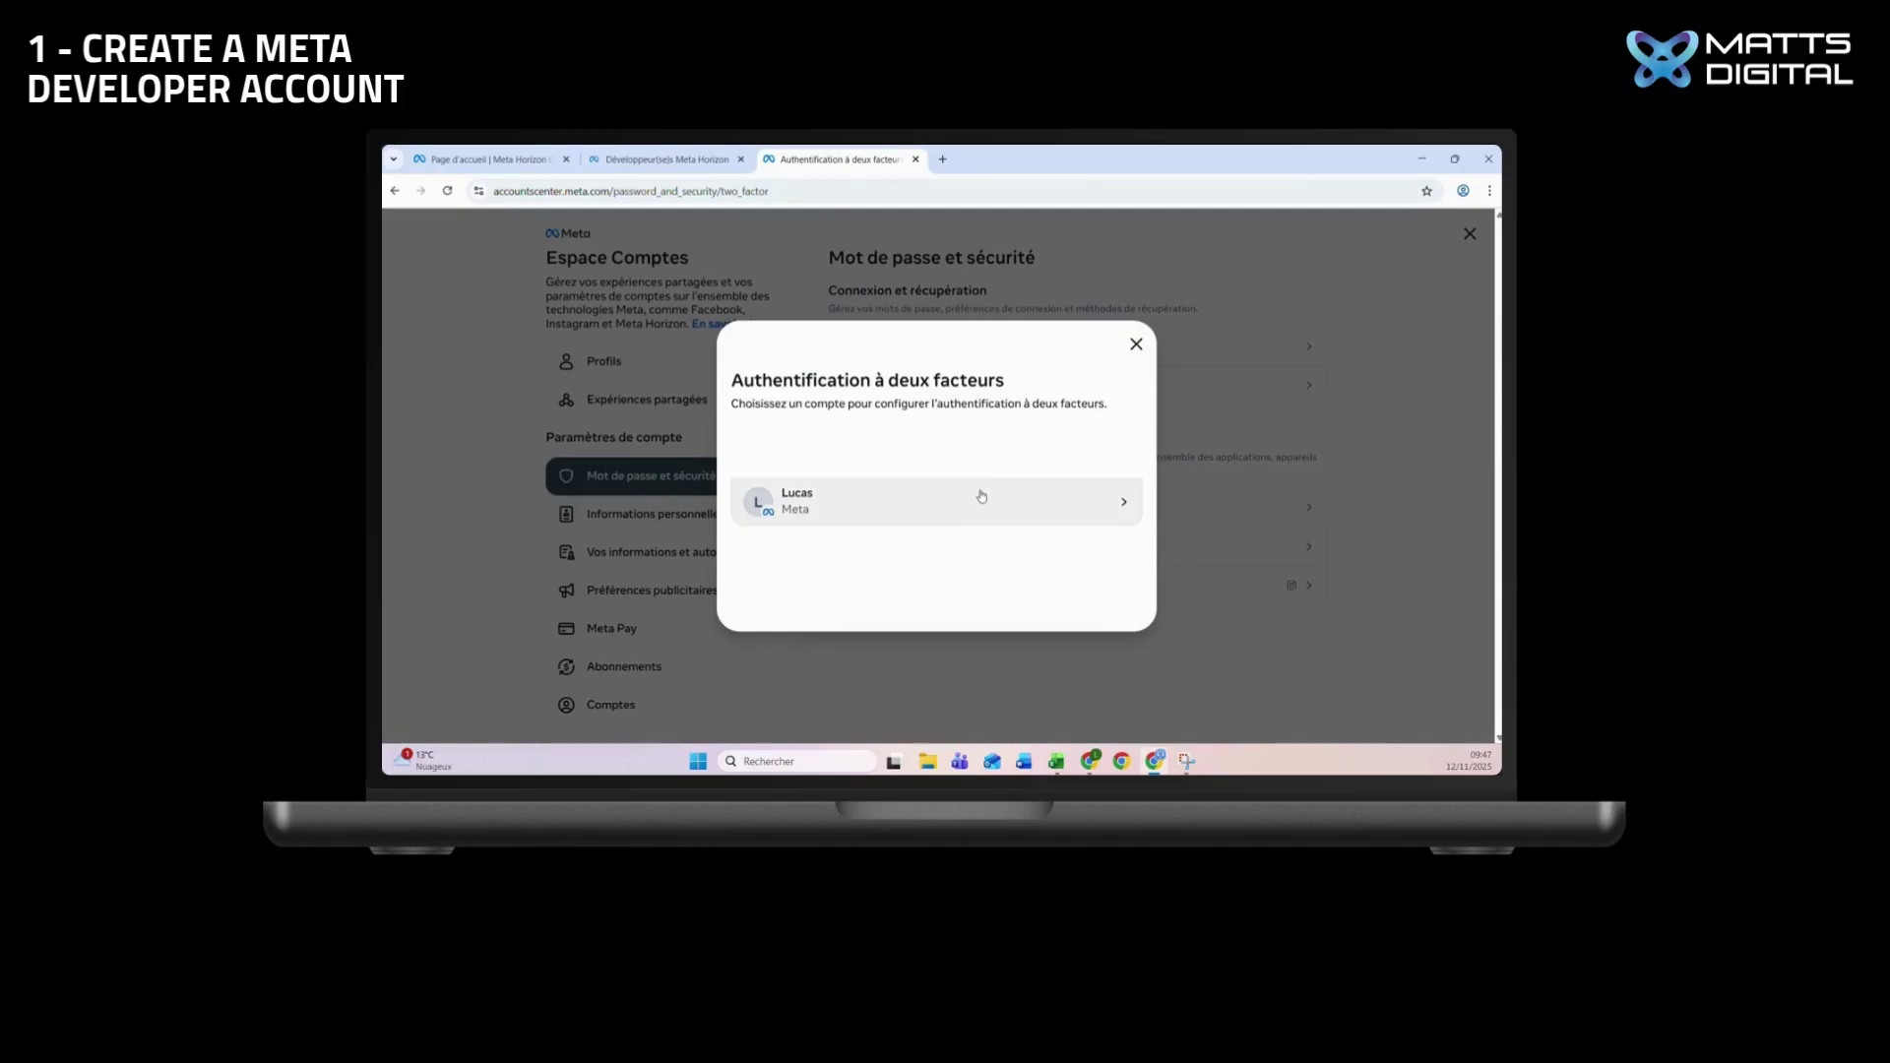
click(982, 496)
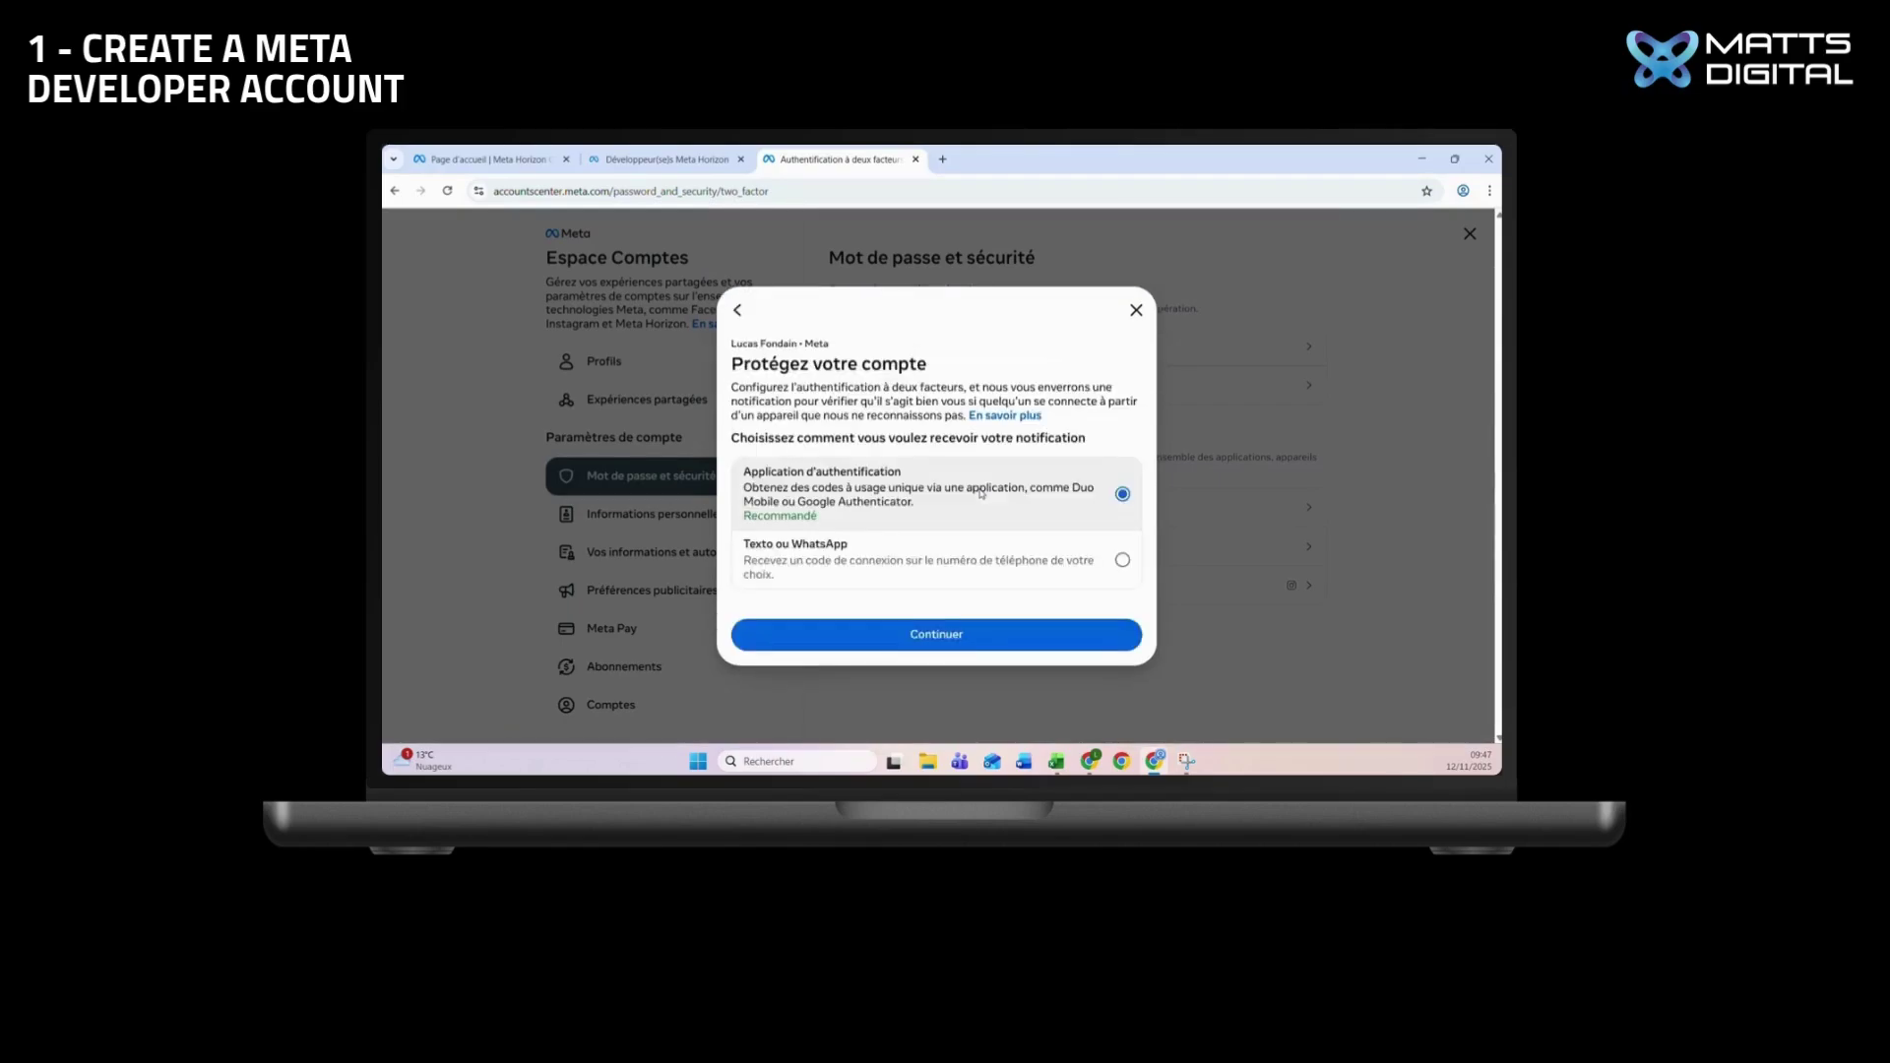
click(837, 574)
click(942, 635)
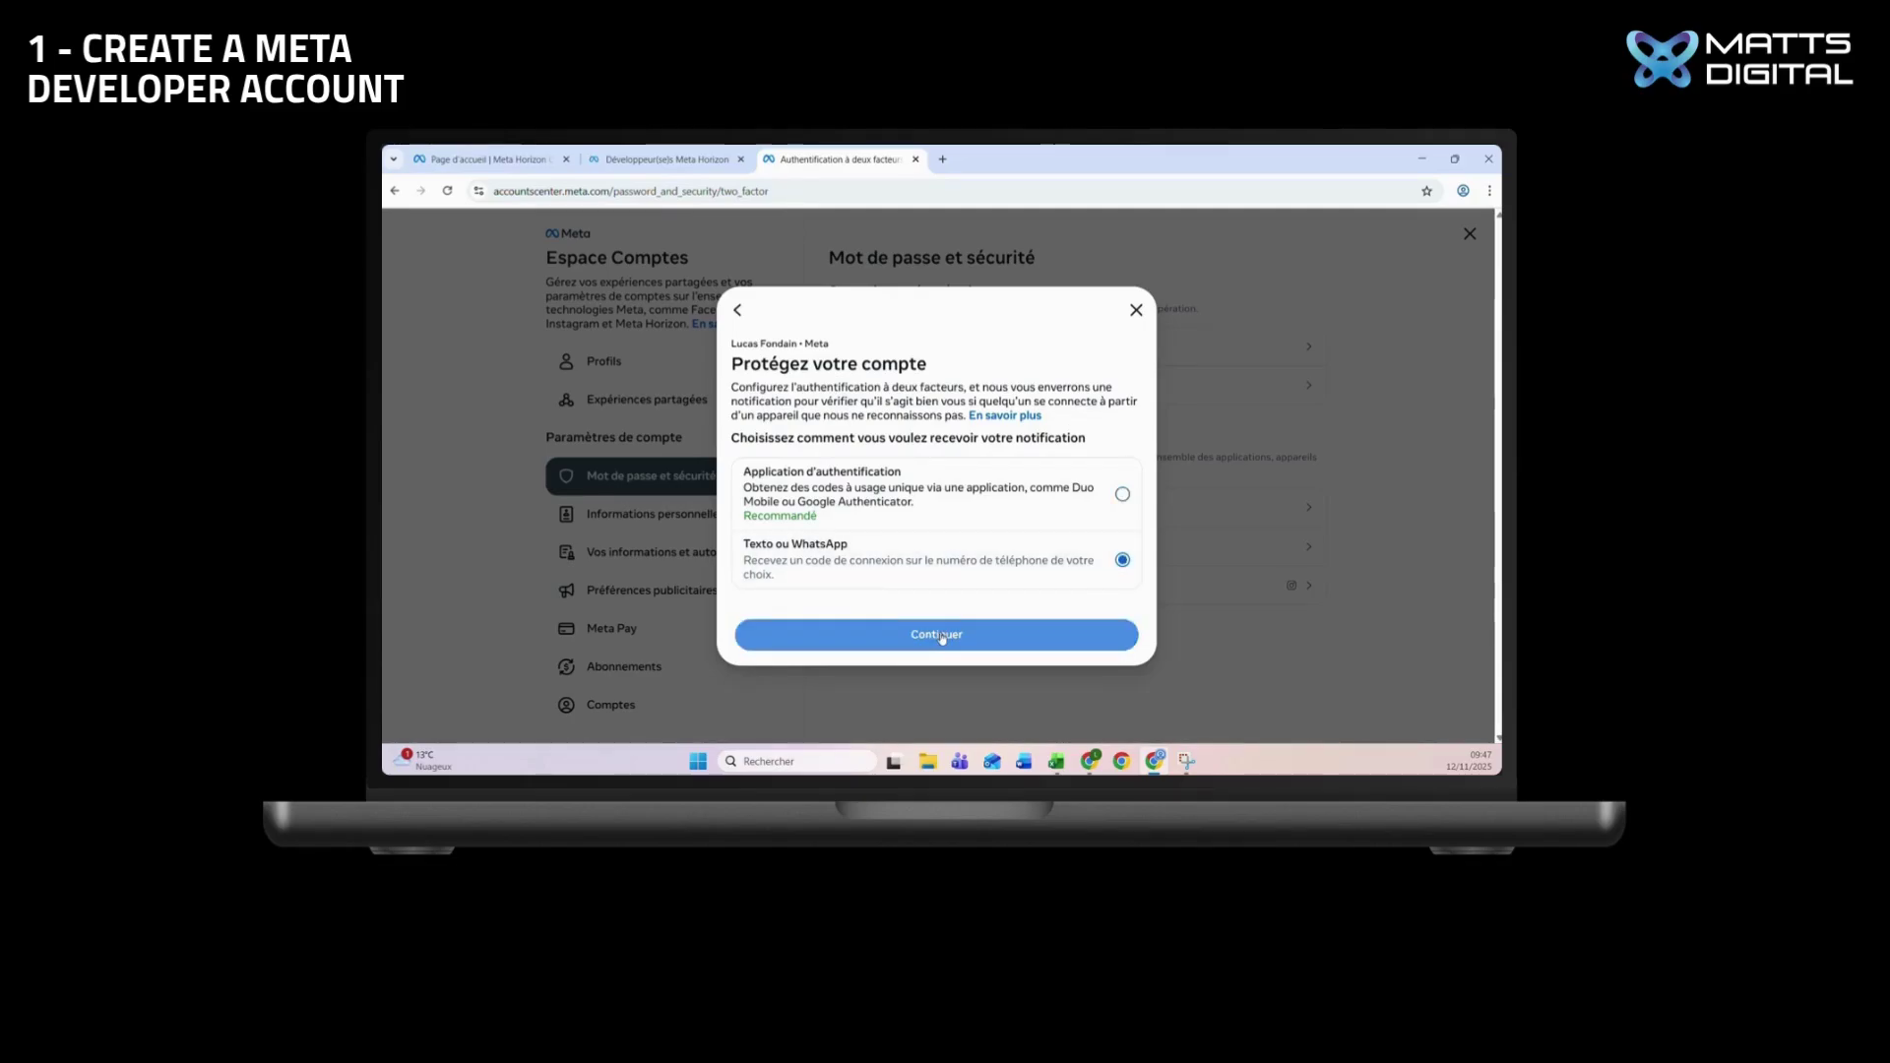
Enter phone number 00 01, confirm with the received code and finish setup
click(850, 454)
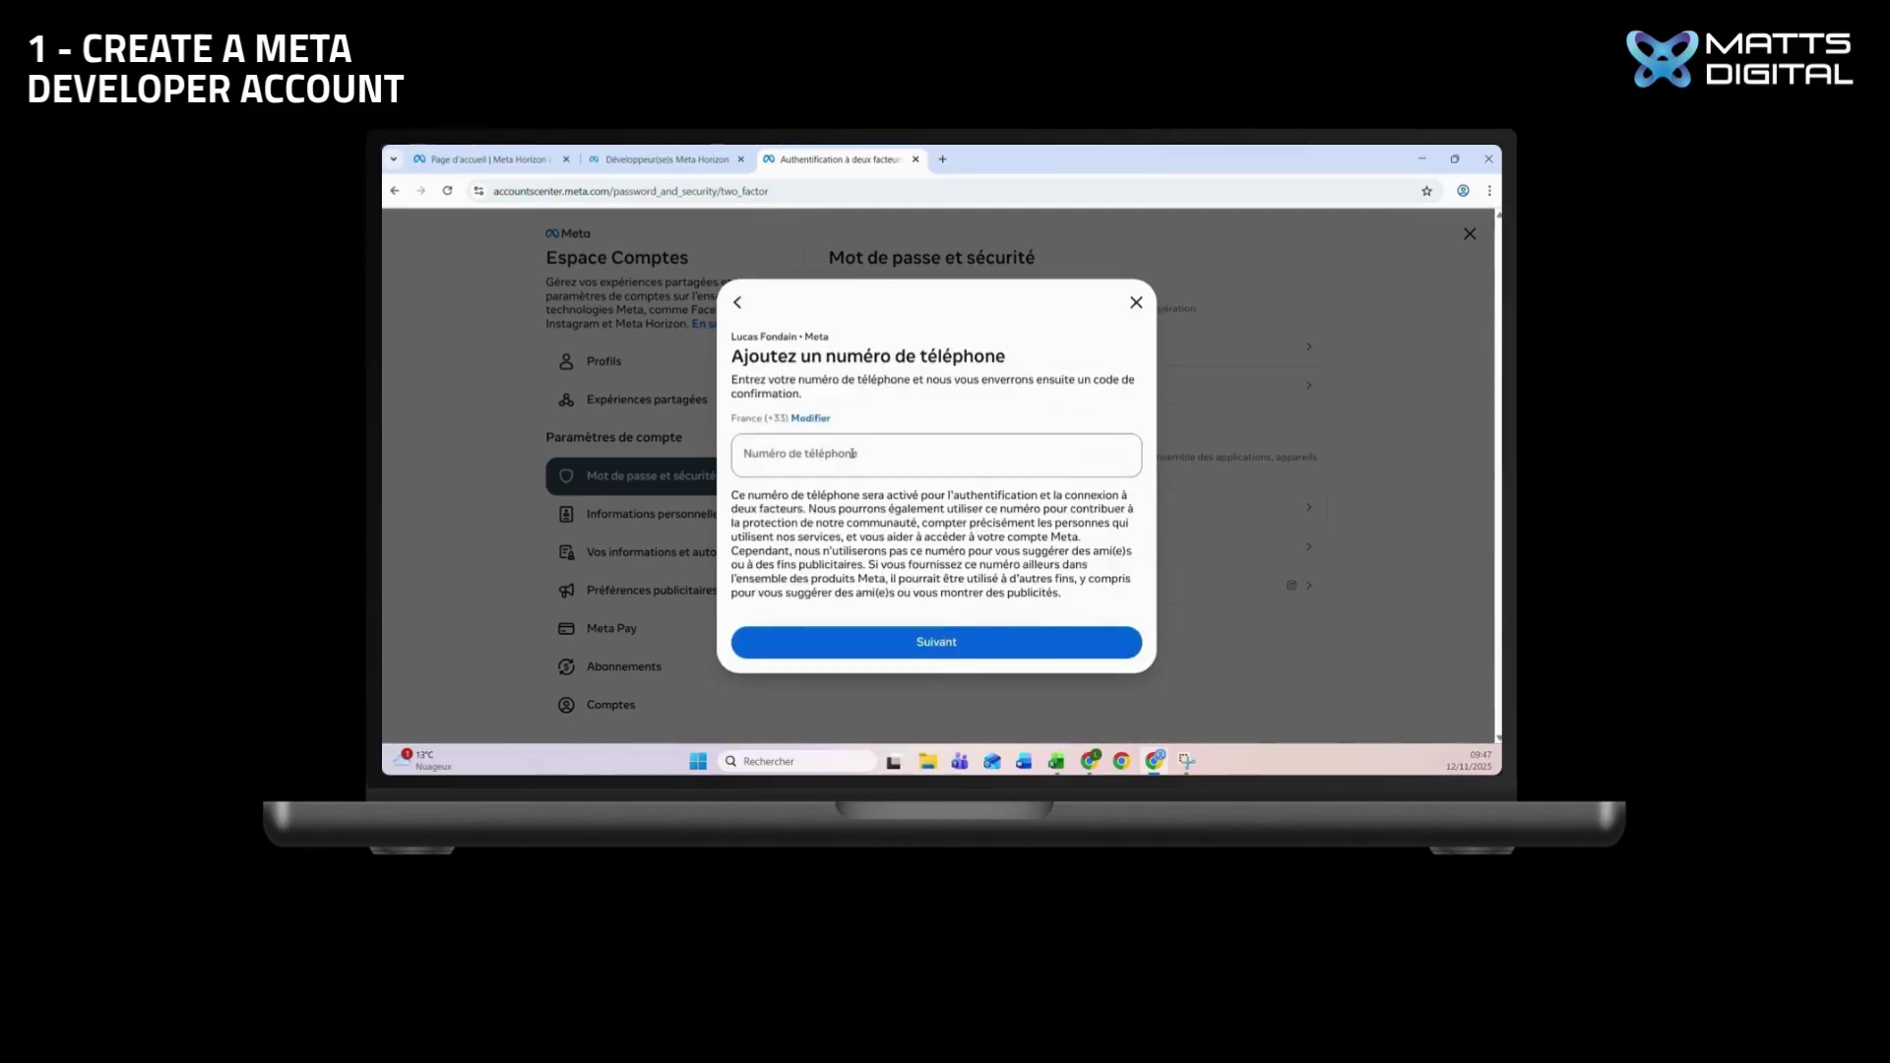
text(00)
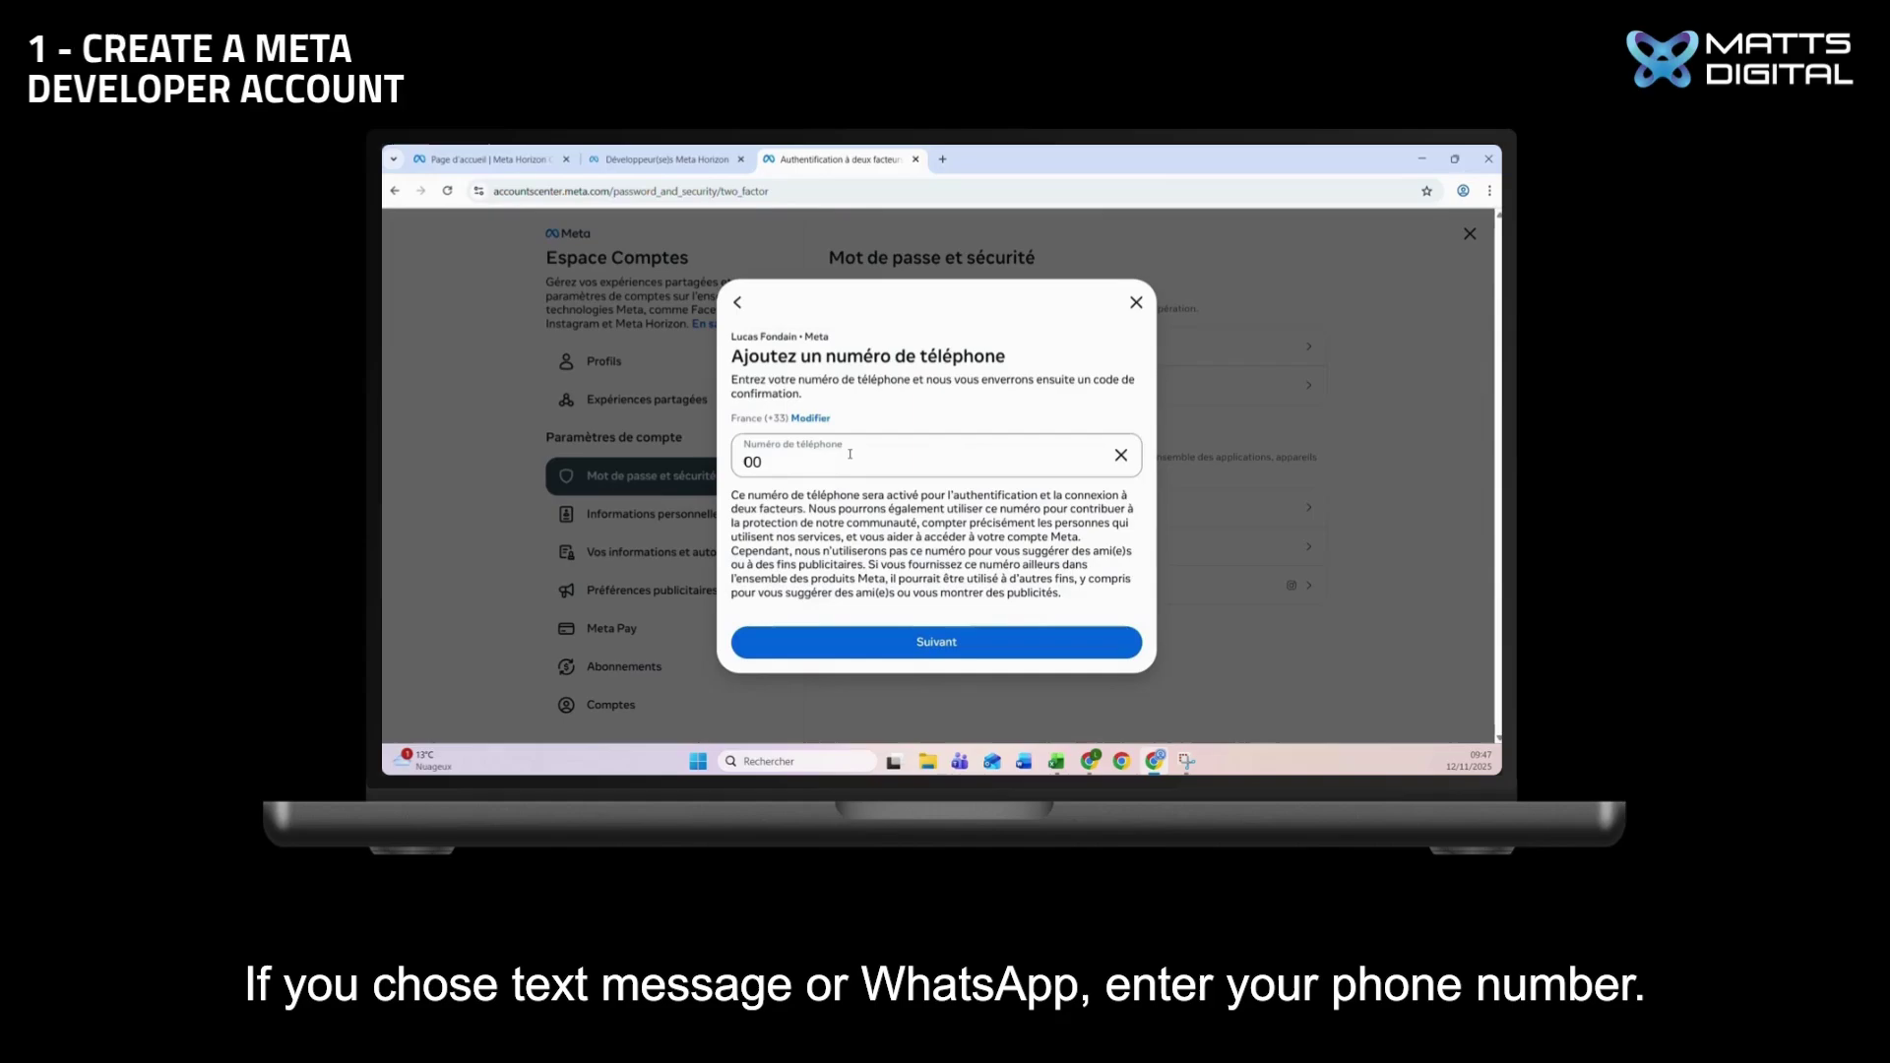
text( 01 02 03 04)
click(963, 641)
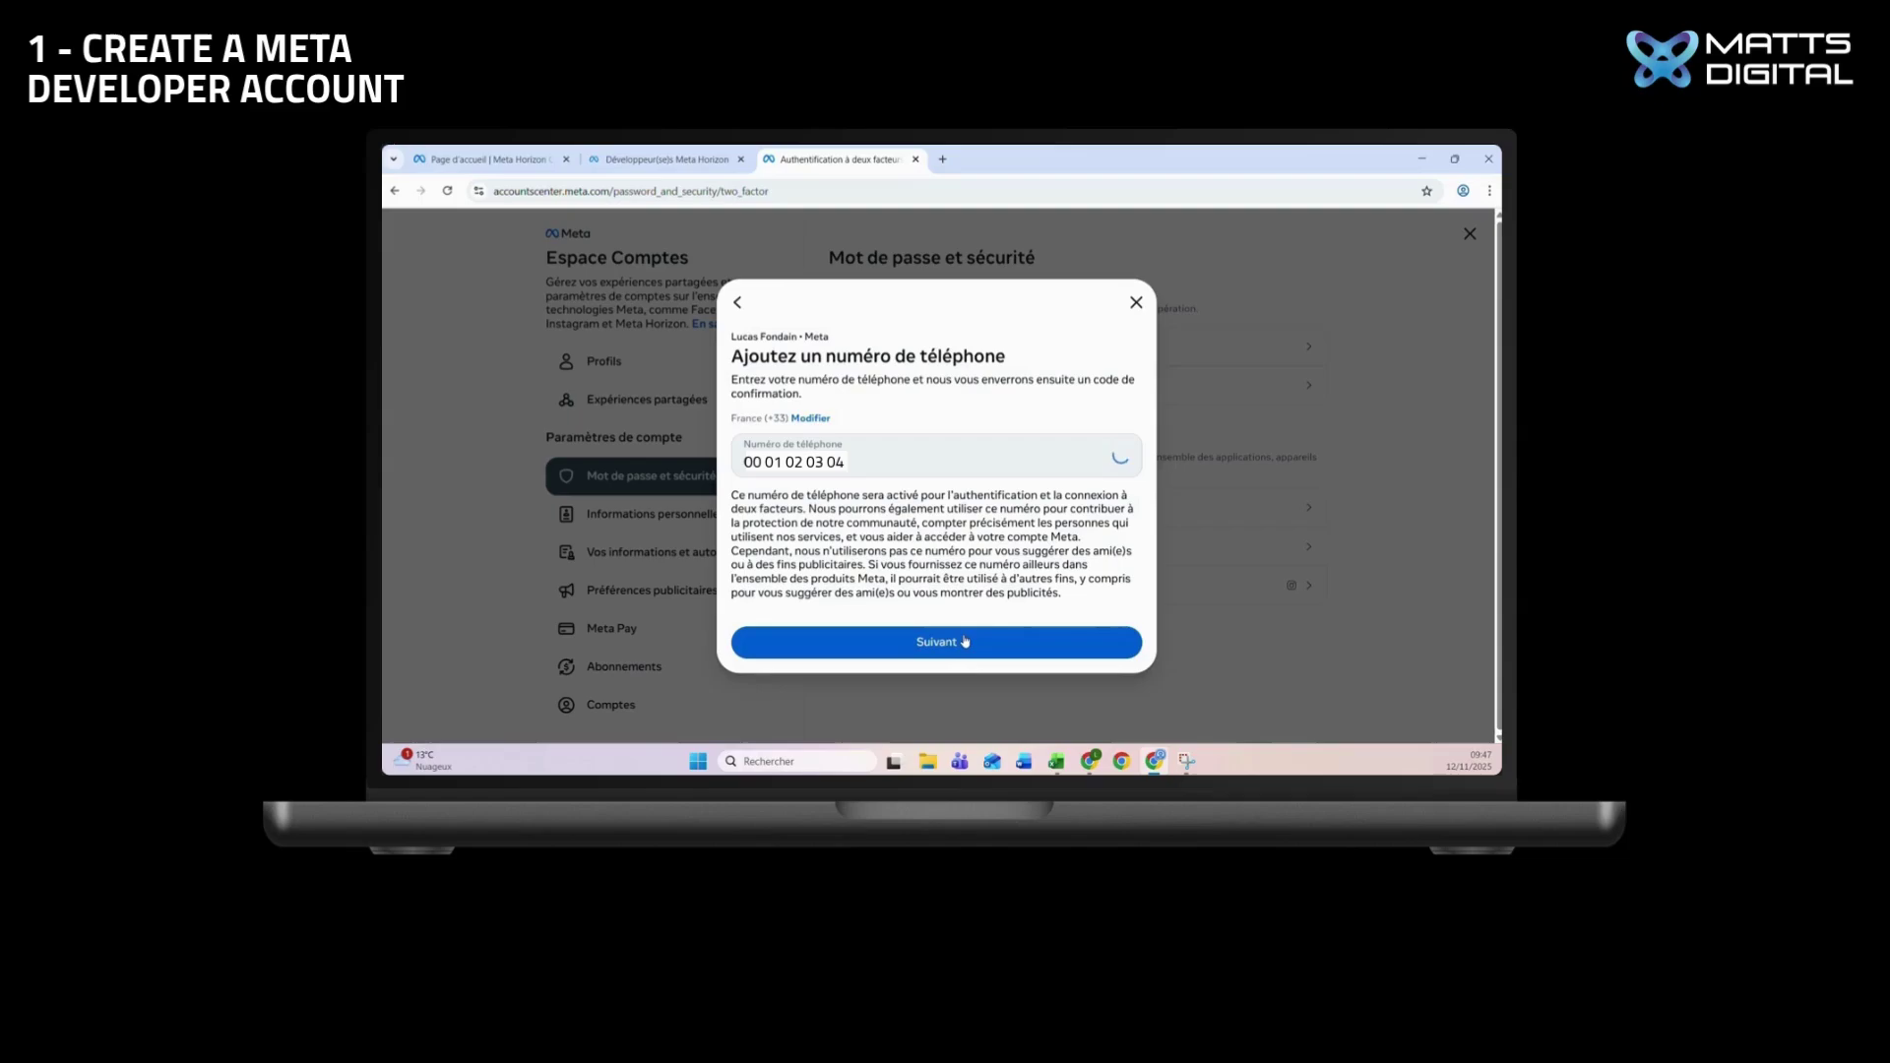
click(873, 484)
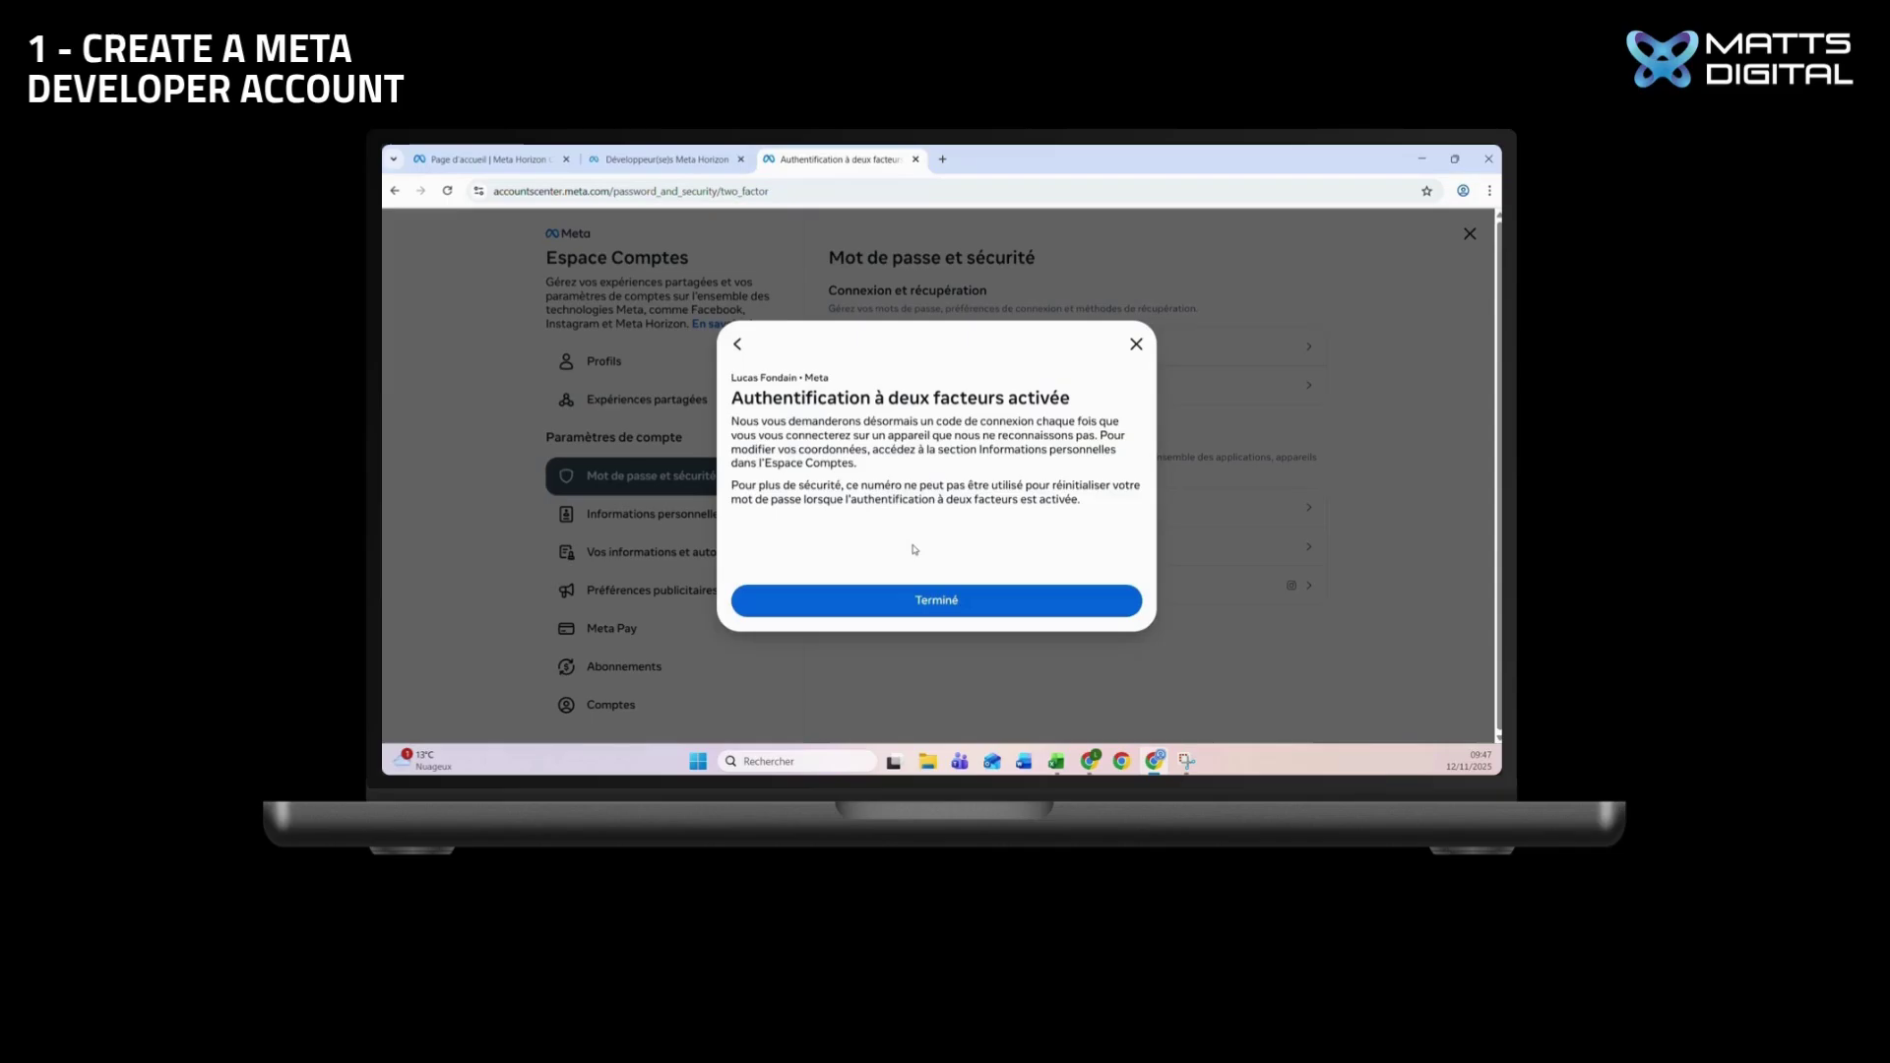
click(933, 602)
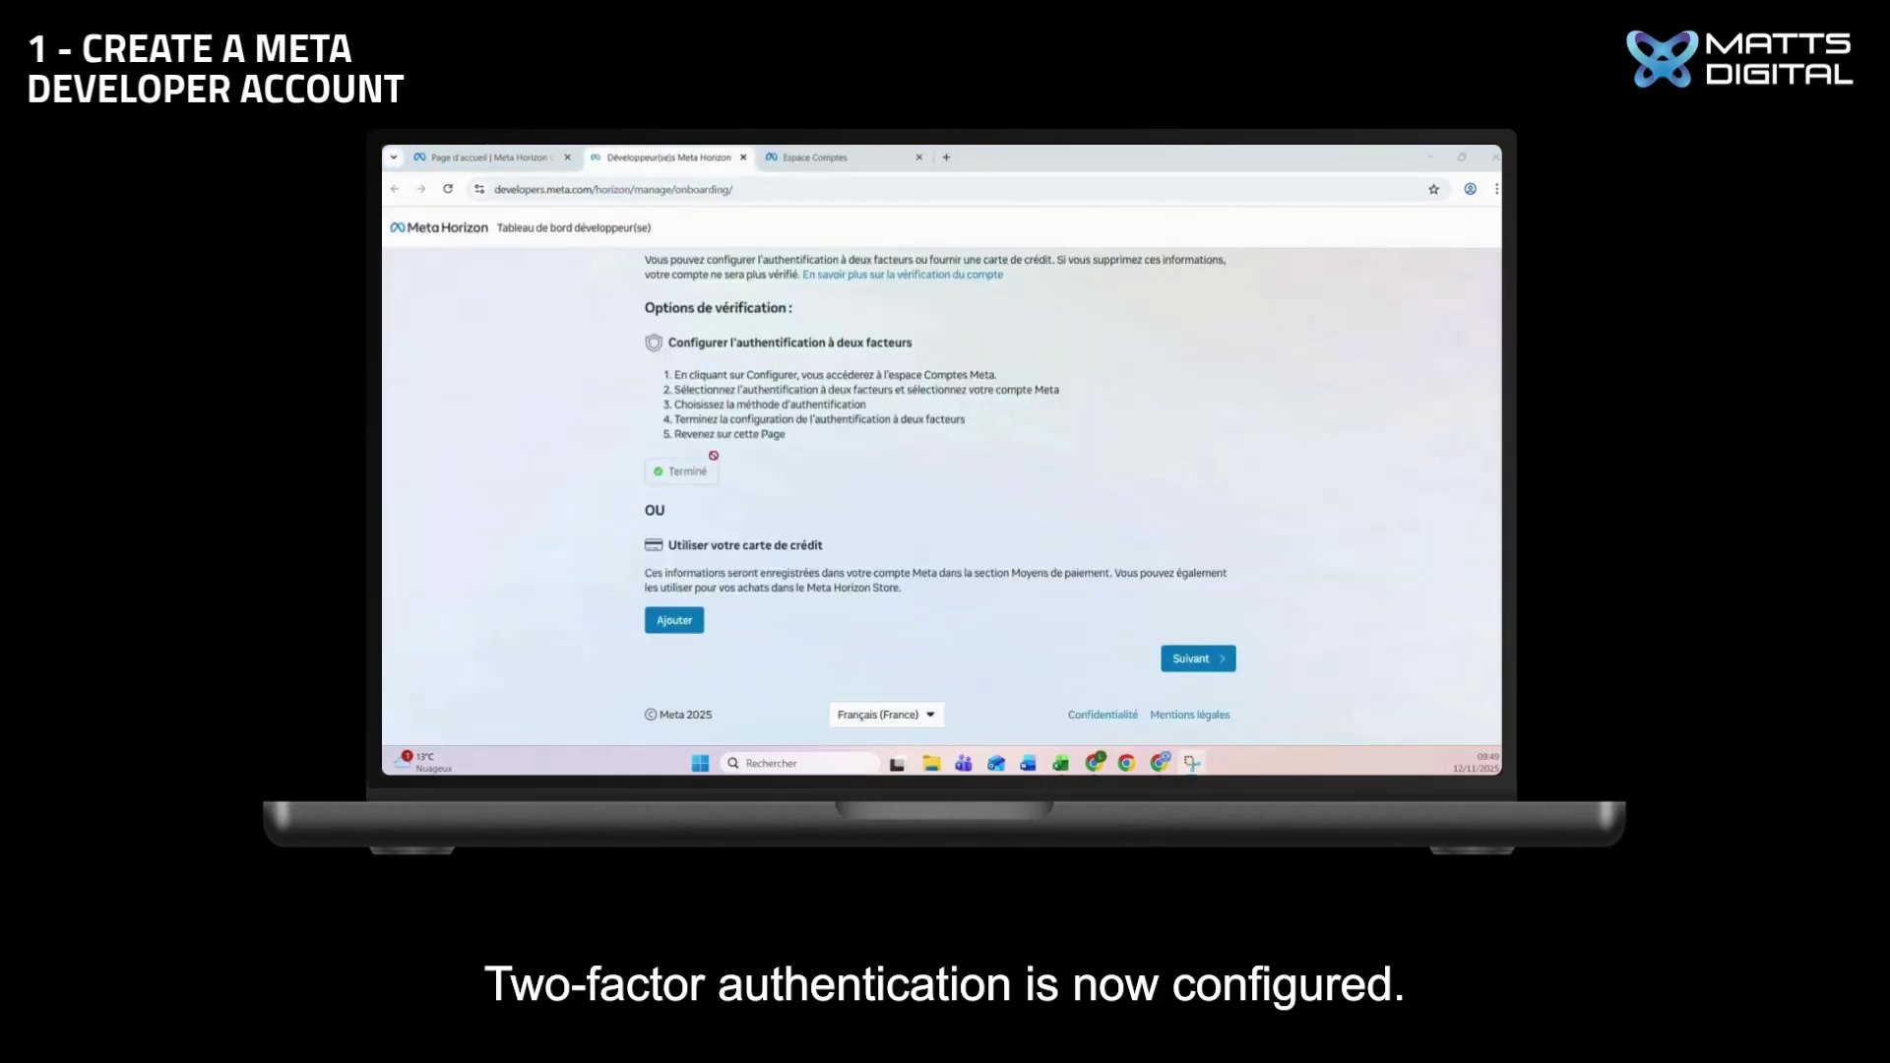
Continue to the team step, name the organisation 'EntrepriseLucas' and tick 'Je comprends'
click(1189, 660)
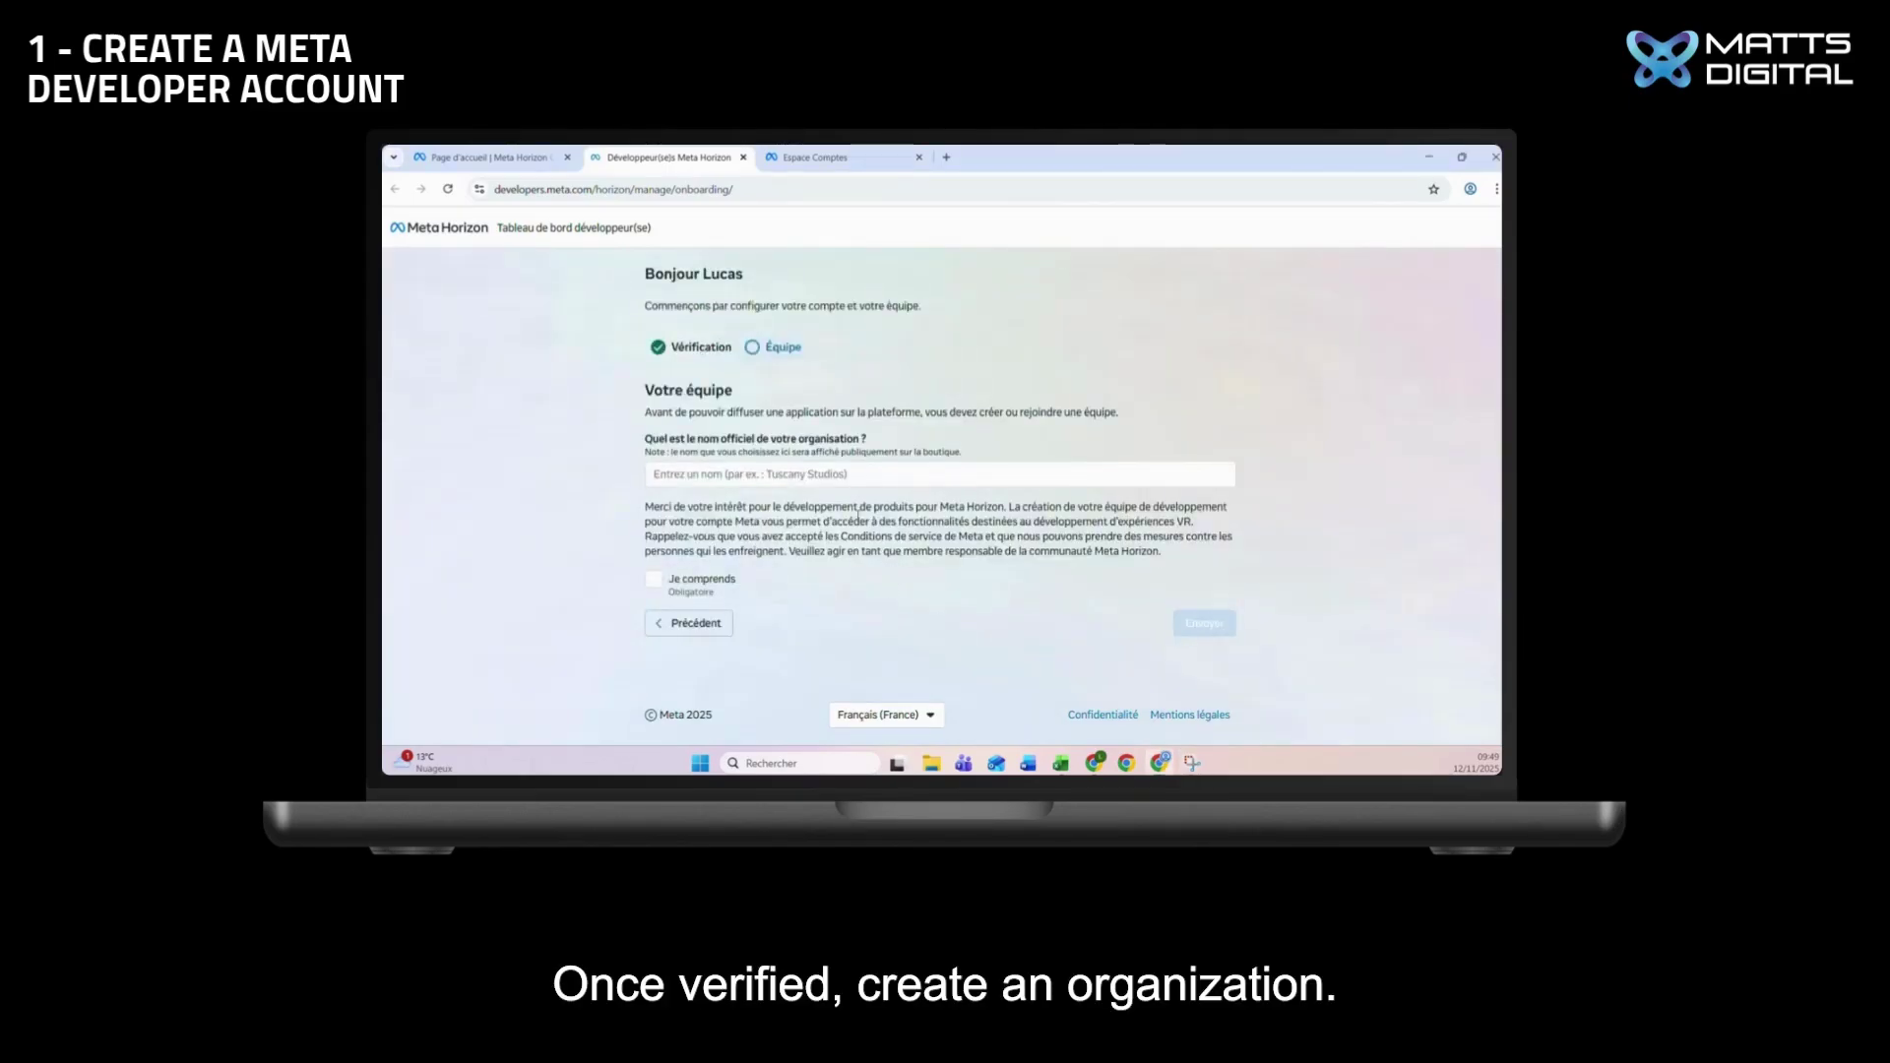
click(838, 475)
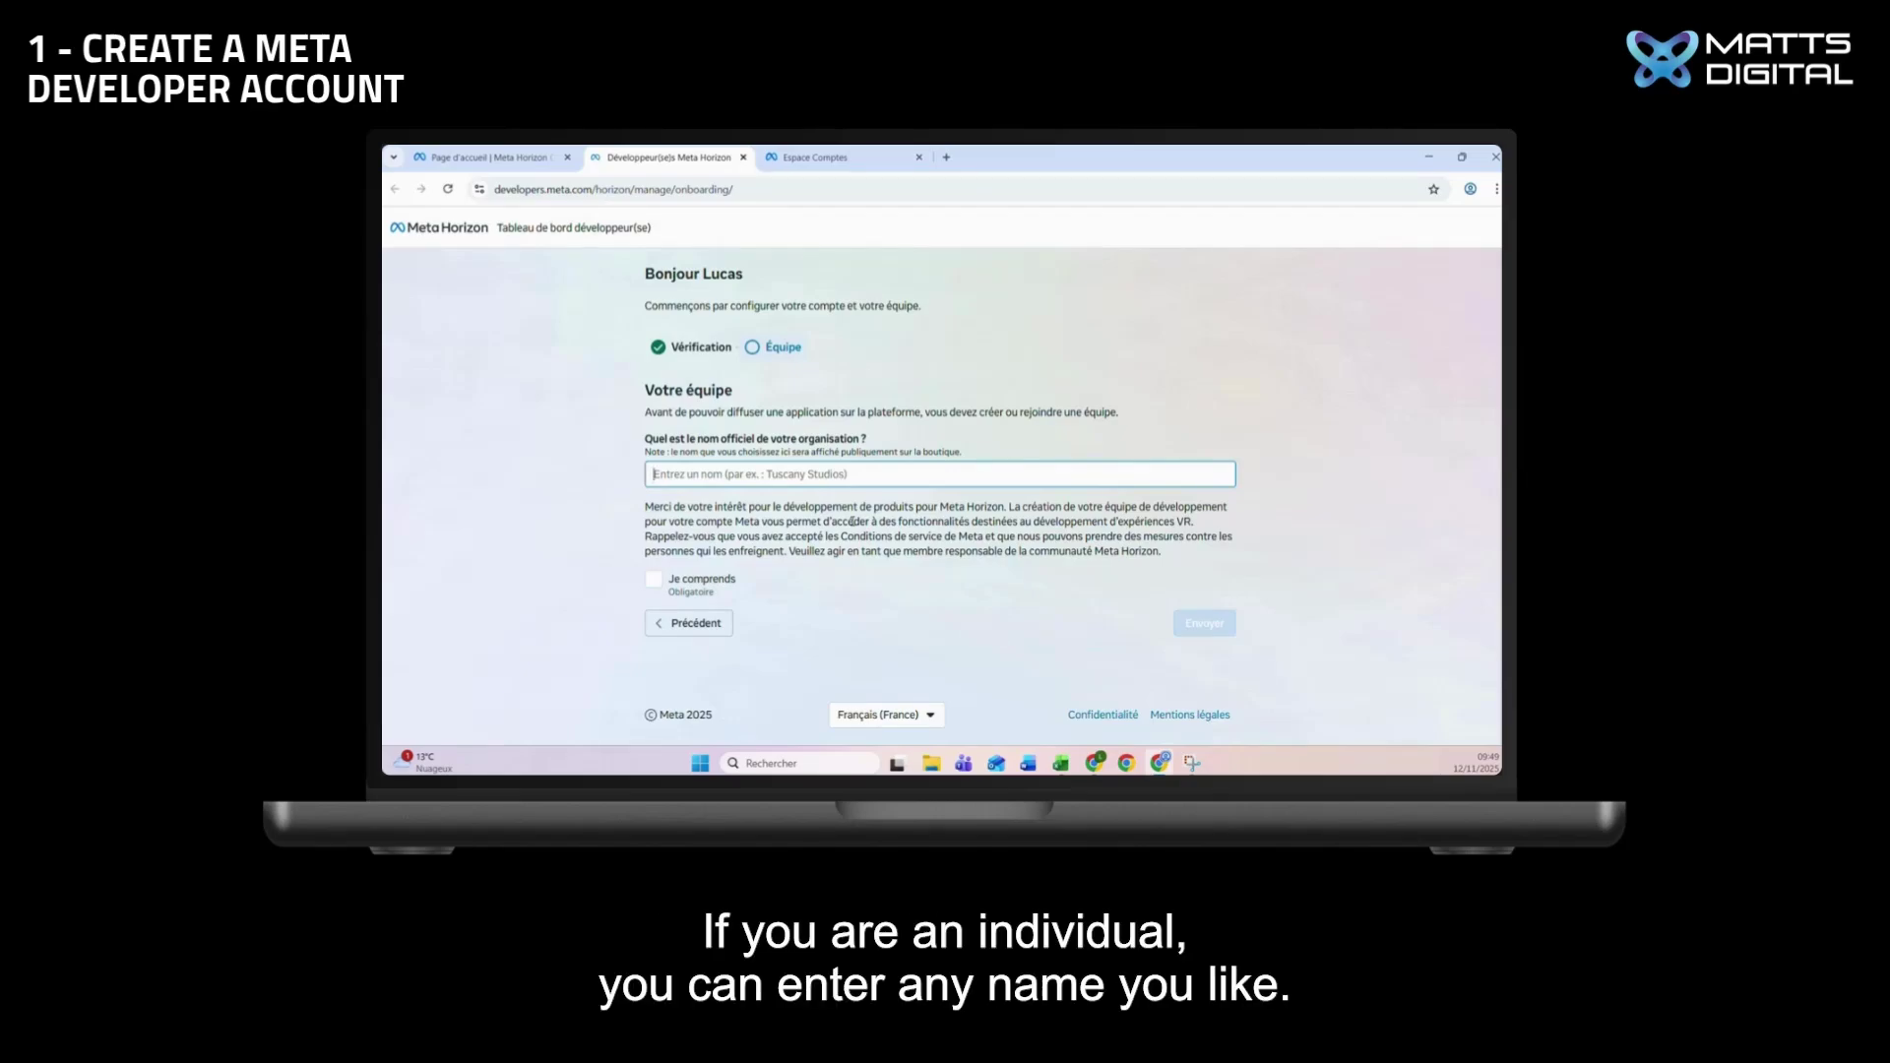
text(EntrepriseLucas)
click(655, 585)
click(653, 581)
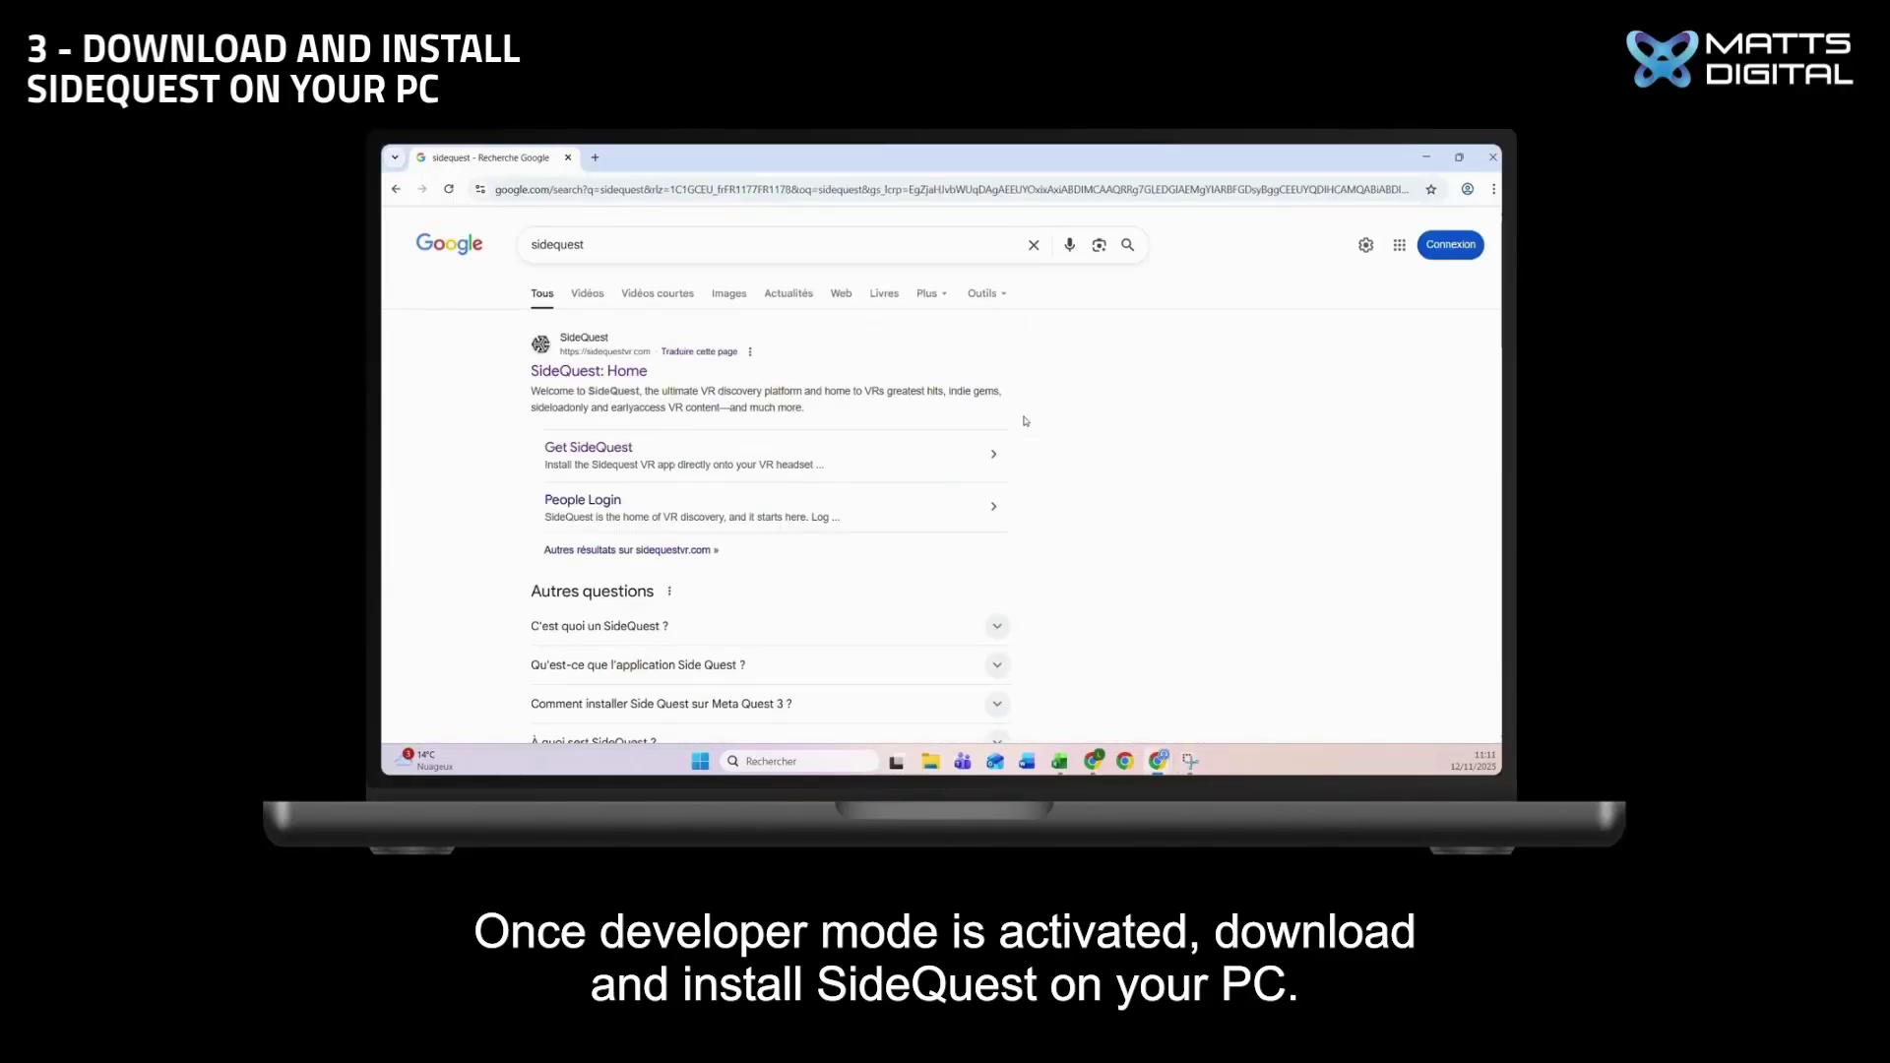
Go from SideQuest: Home to Get SideQuest and scroll to 'Download for Windows'
click(568, 381)
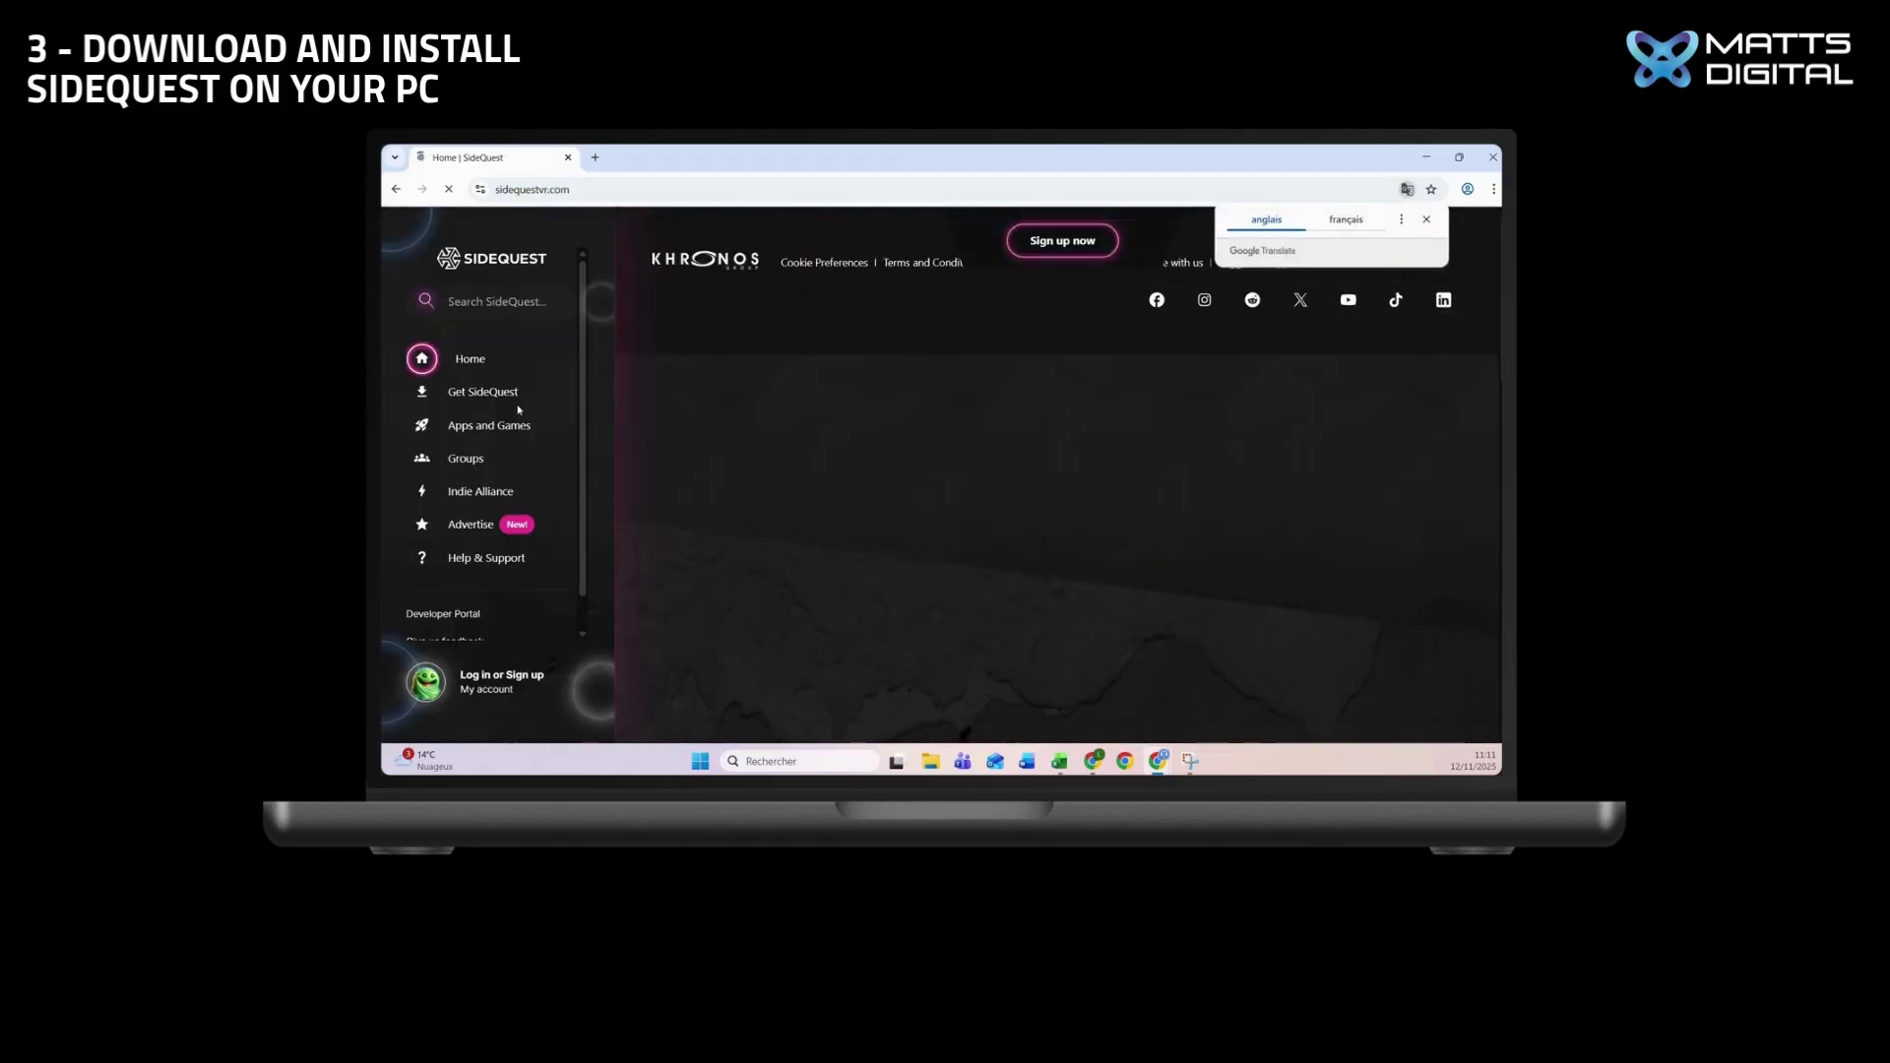
click(460, 394)
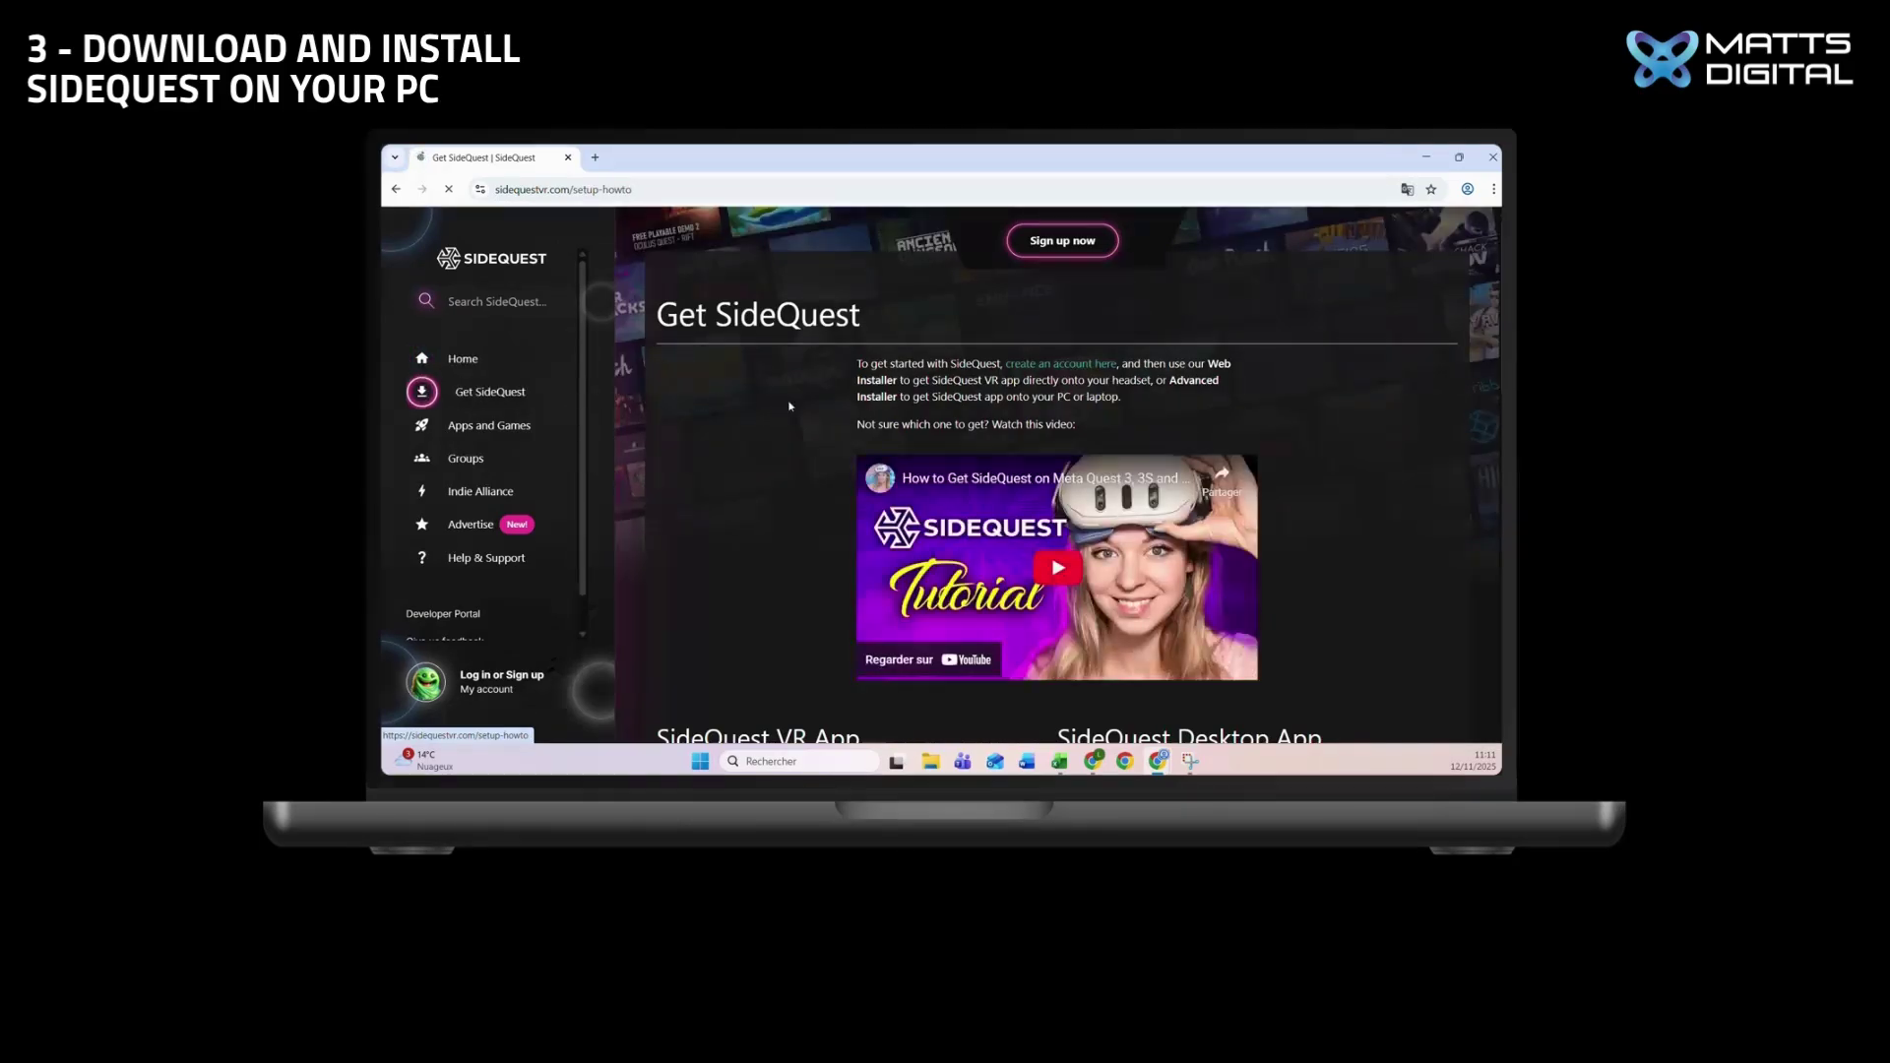
scroll(1116, 443, down, 2)
scroll(1132, 472, down, 3)
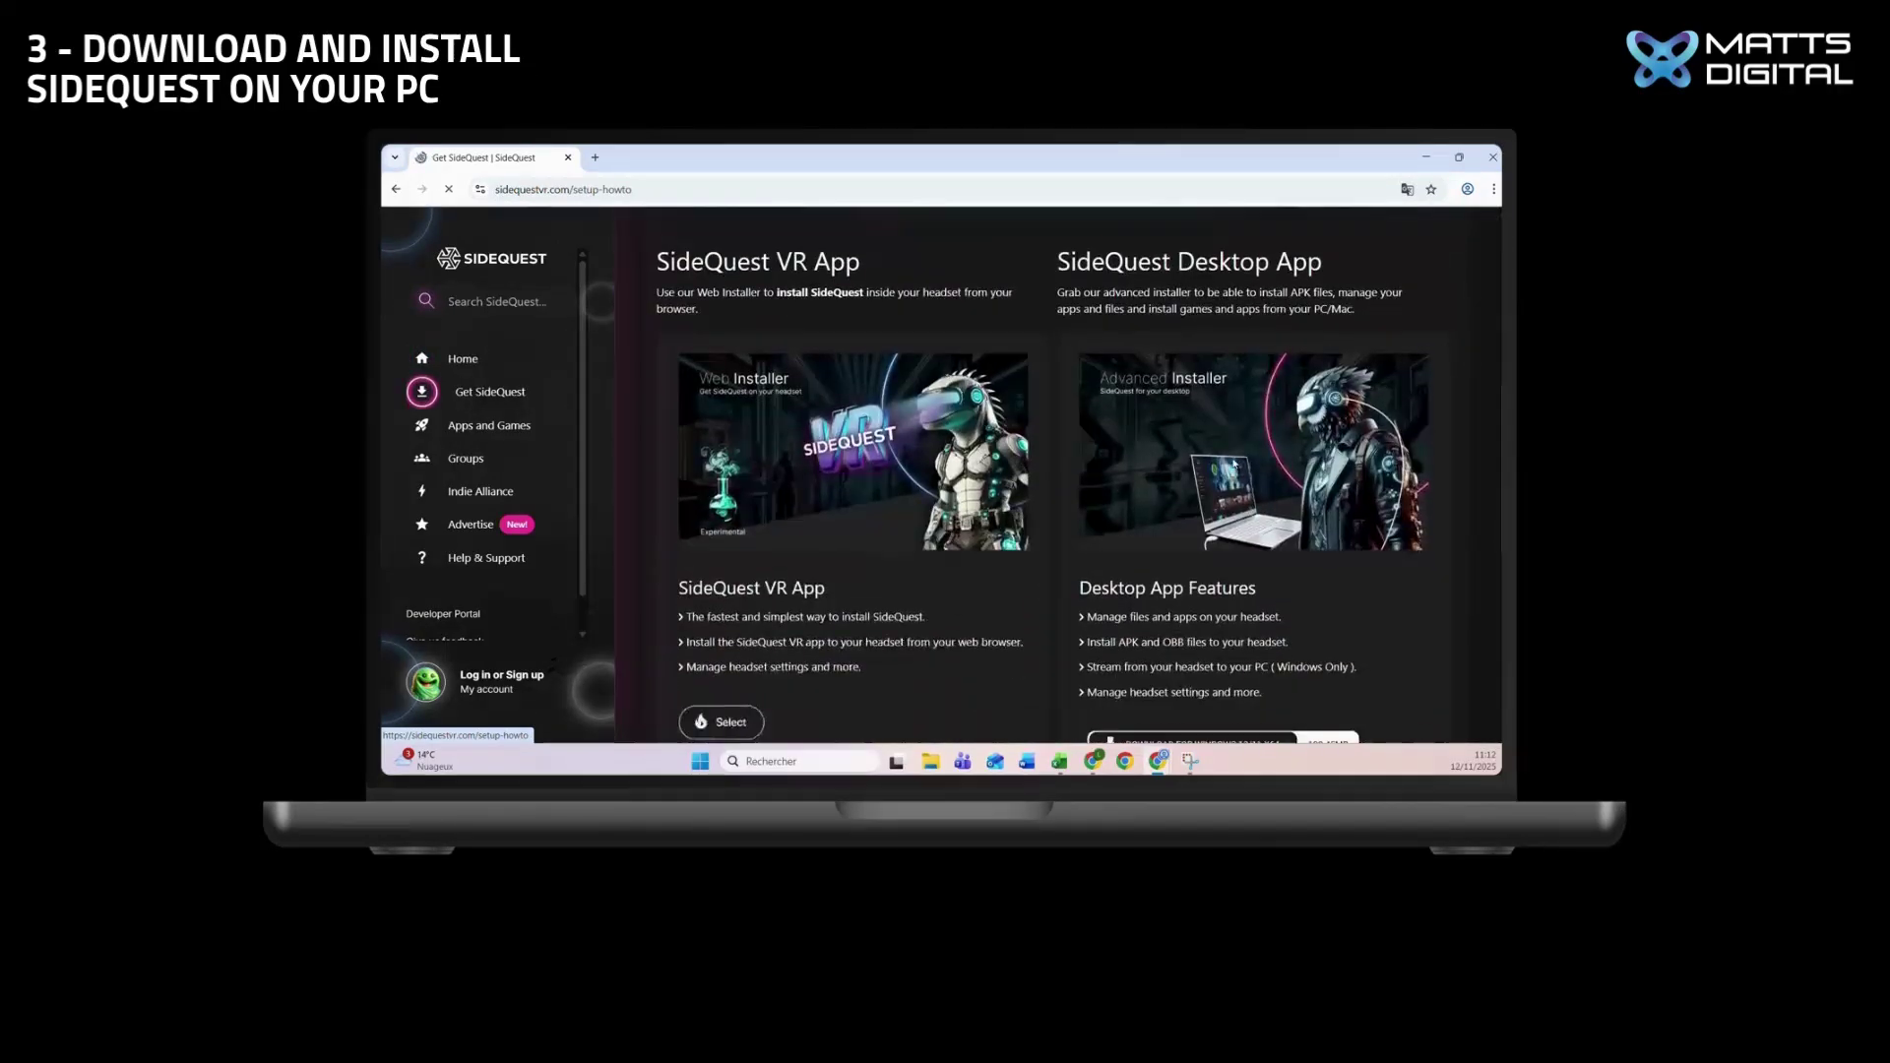
scroll(1191, 583, down, 2)
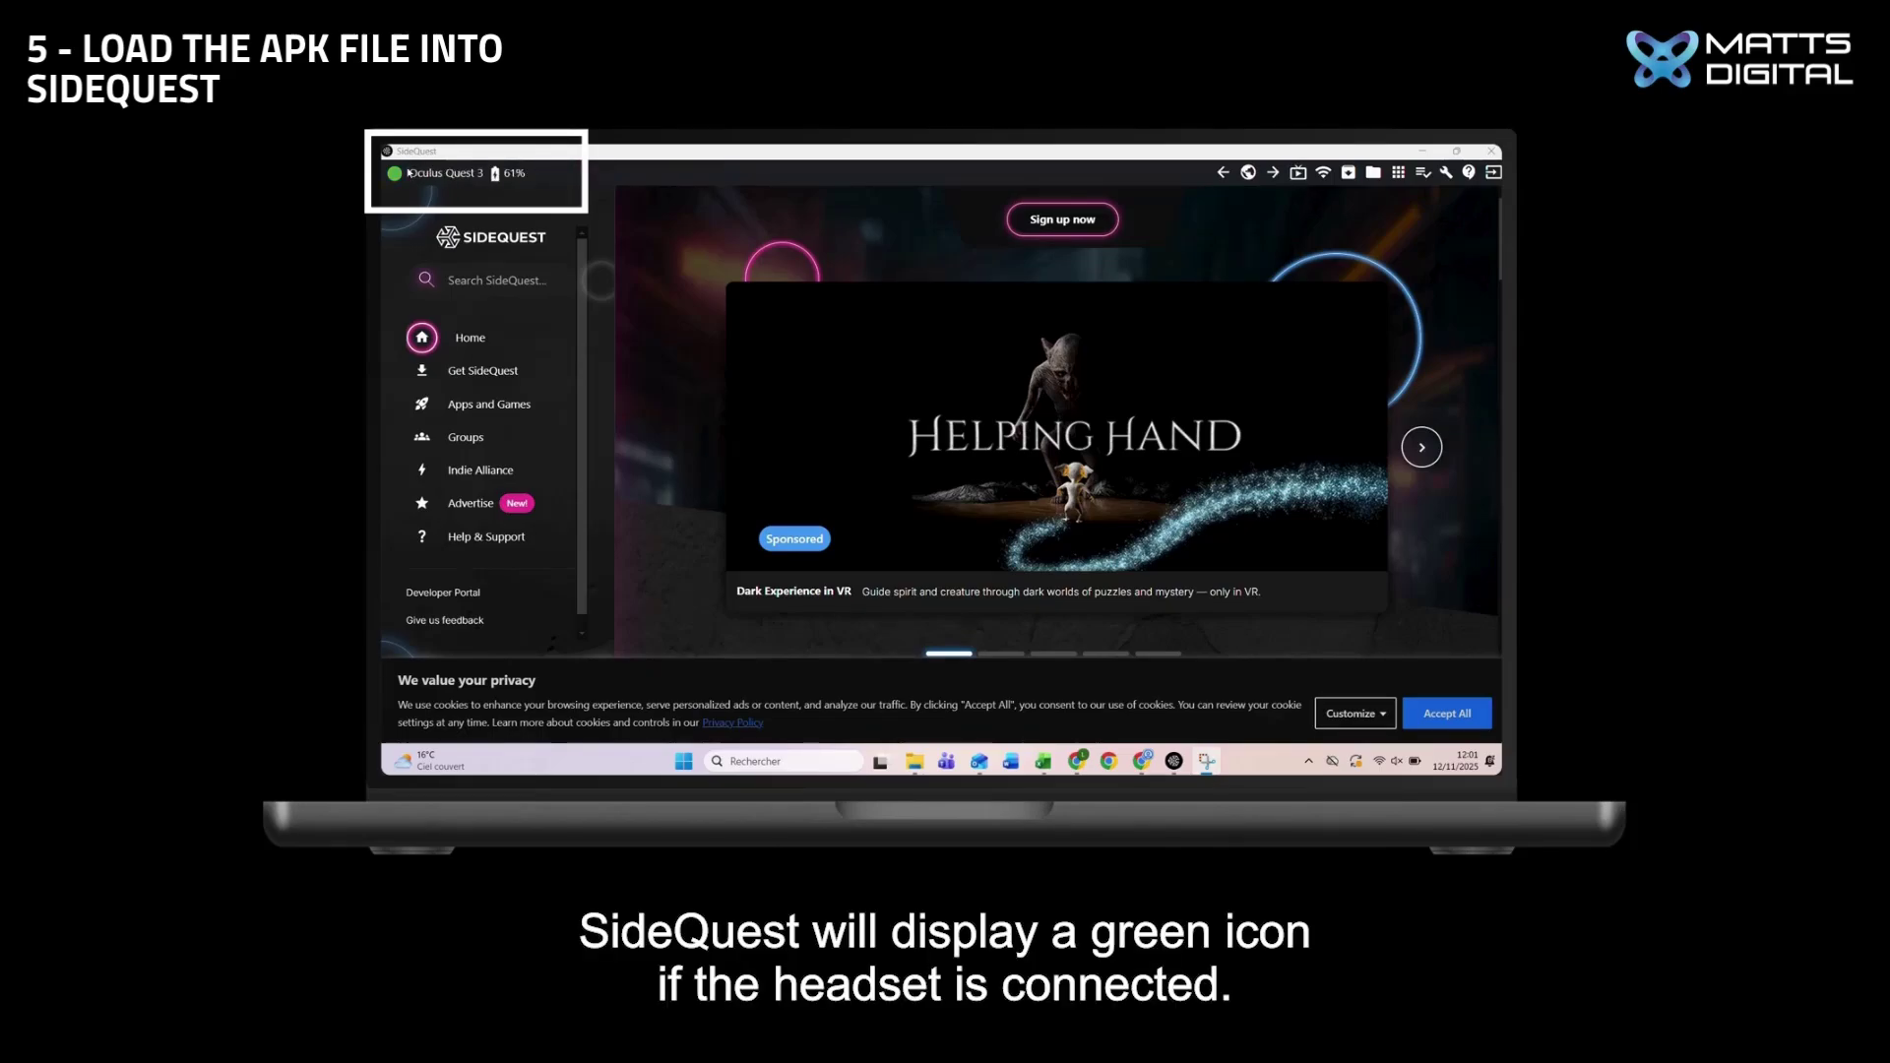
Install PROD_reality_academy_quest_2.3.35.apk from the Téléchargements folder onto the Quest 3
drag(410, 177, 539, 191)
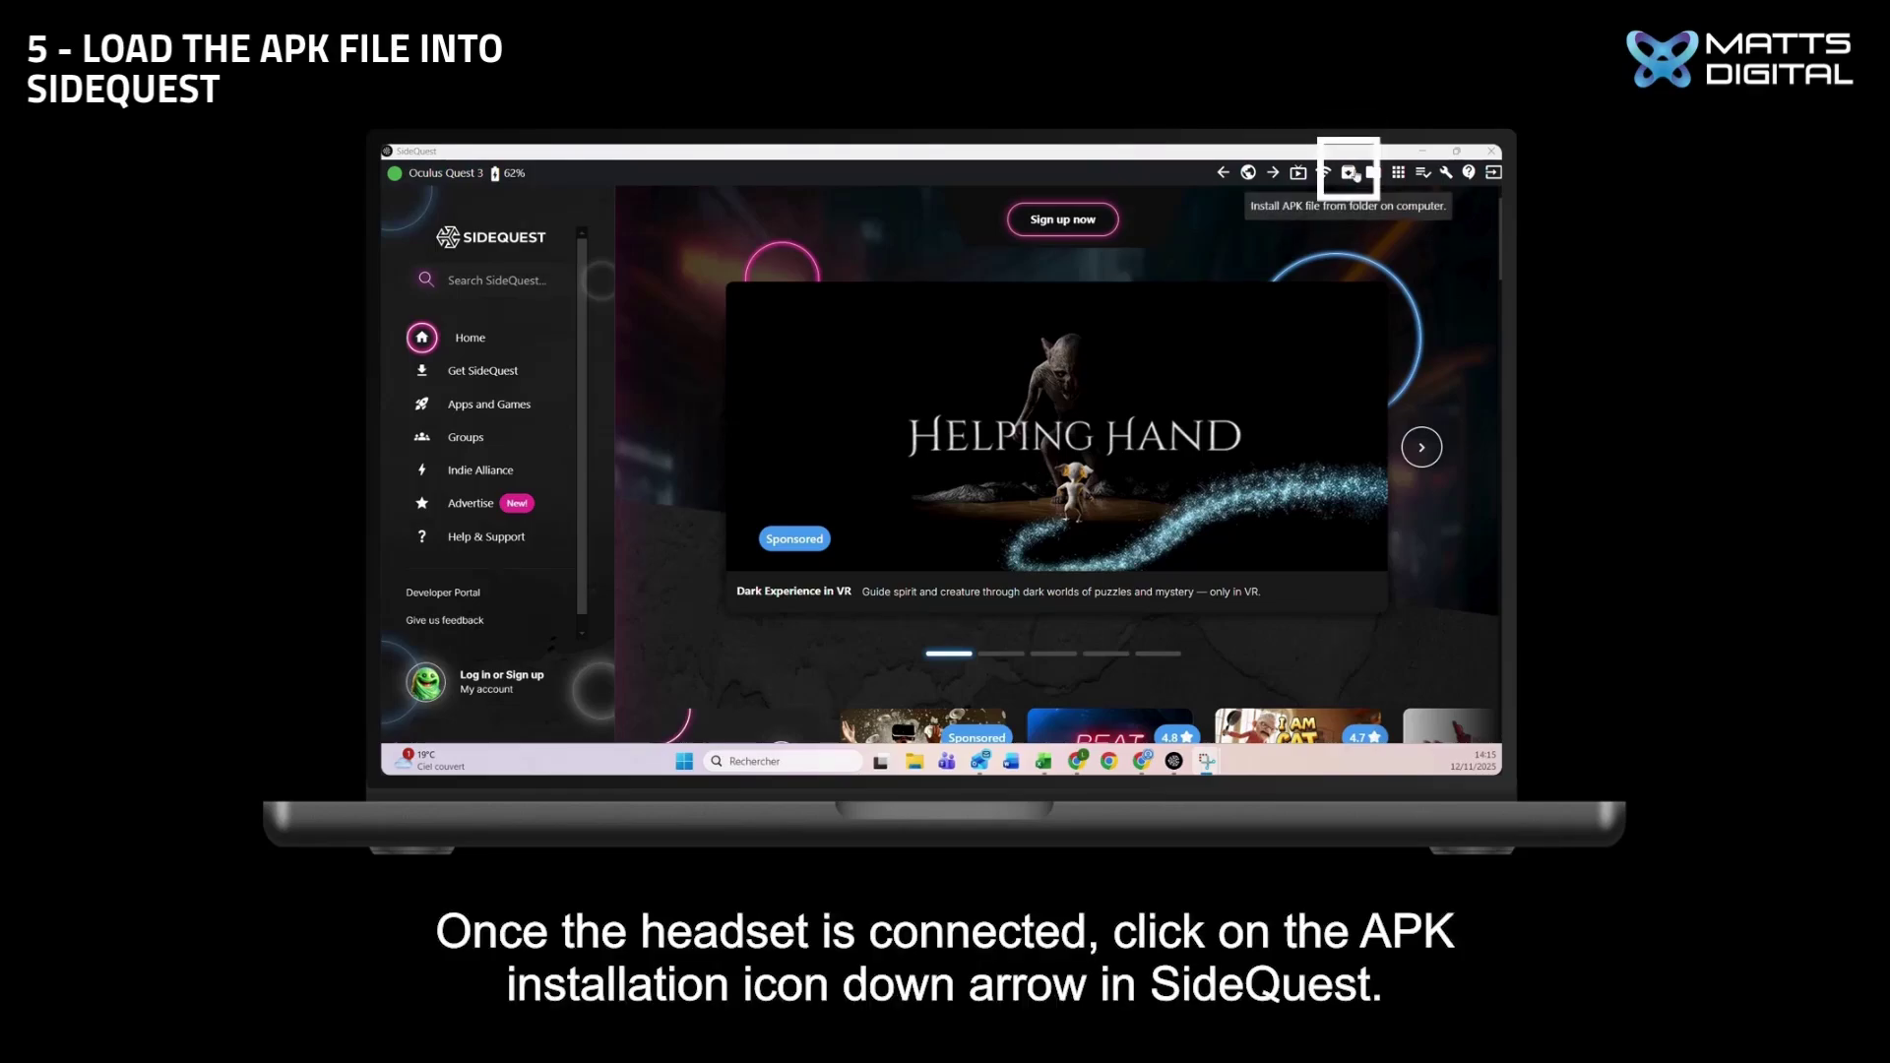
click(1349, 175)
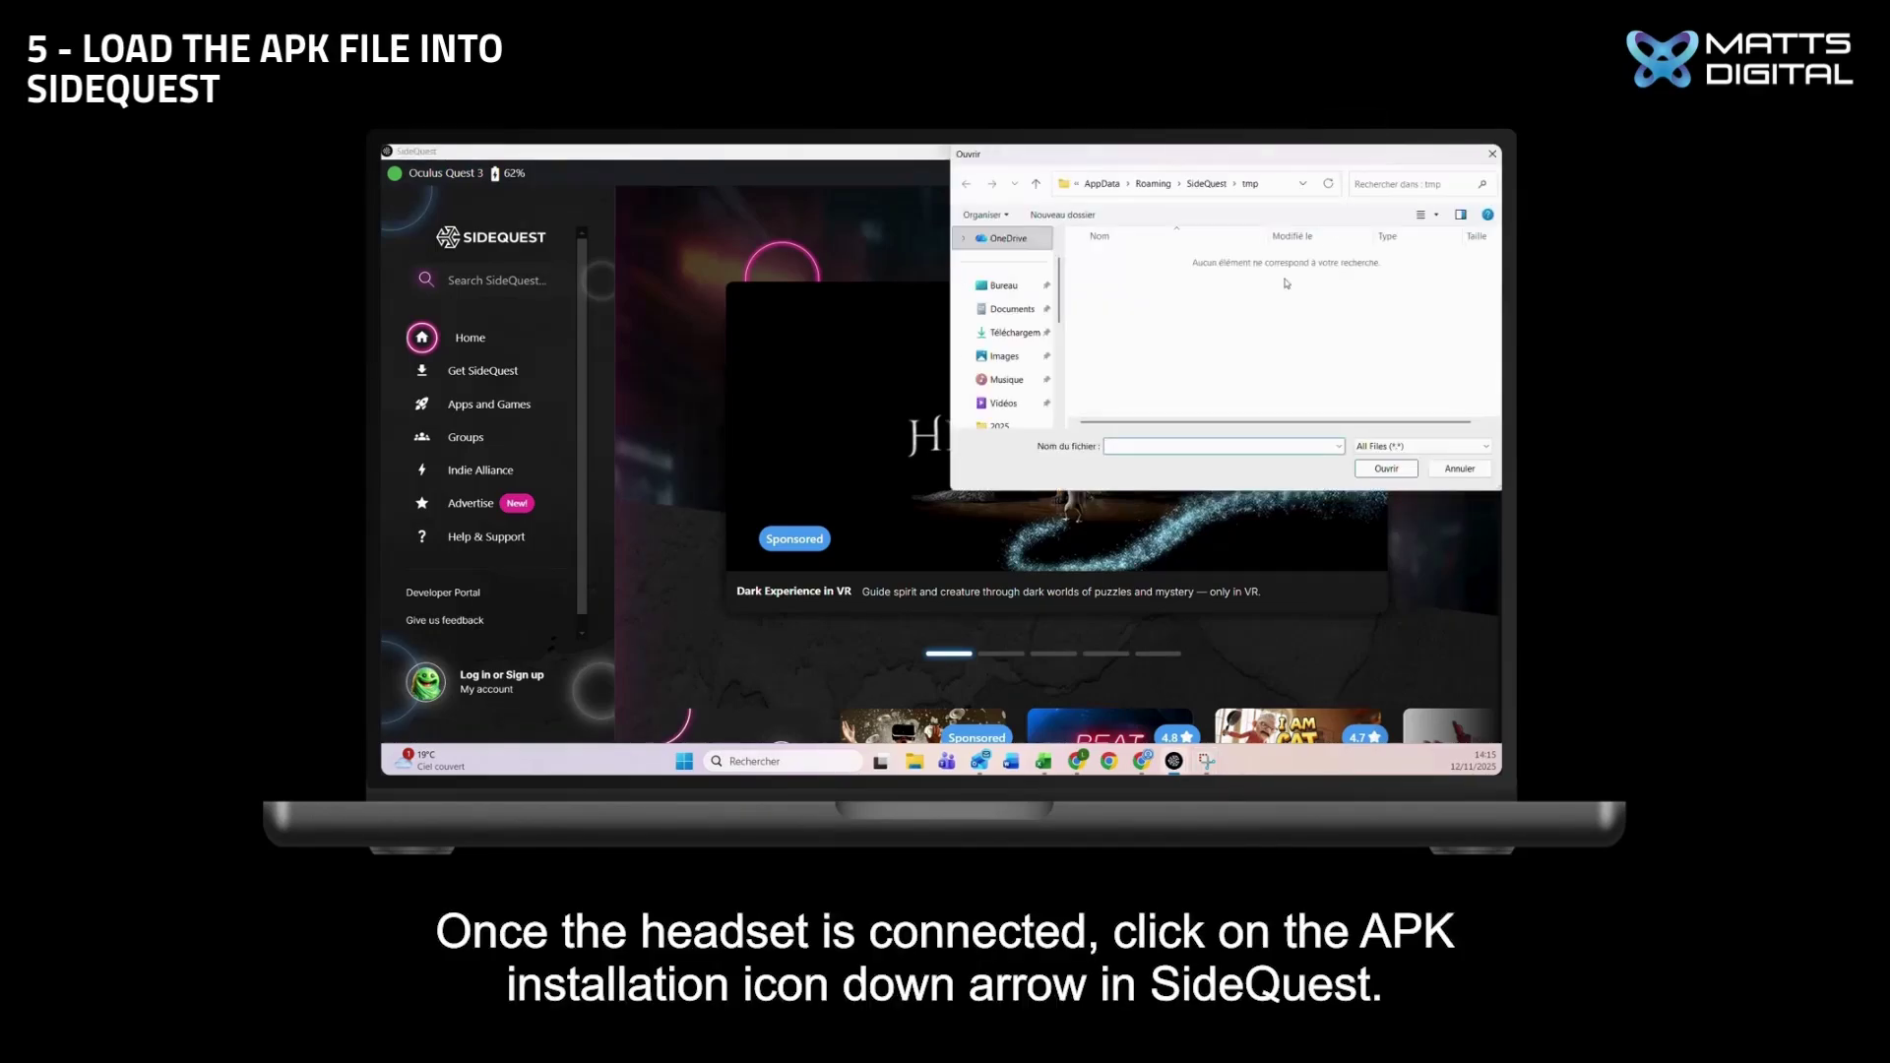
click(983, 335)
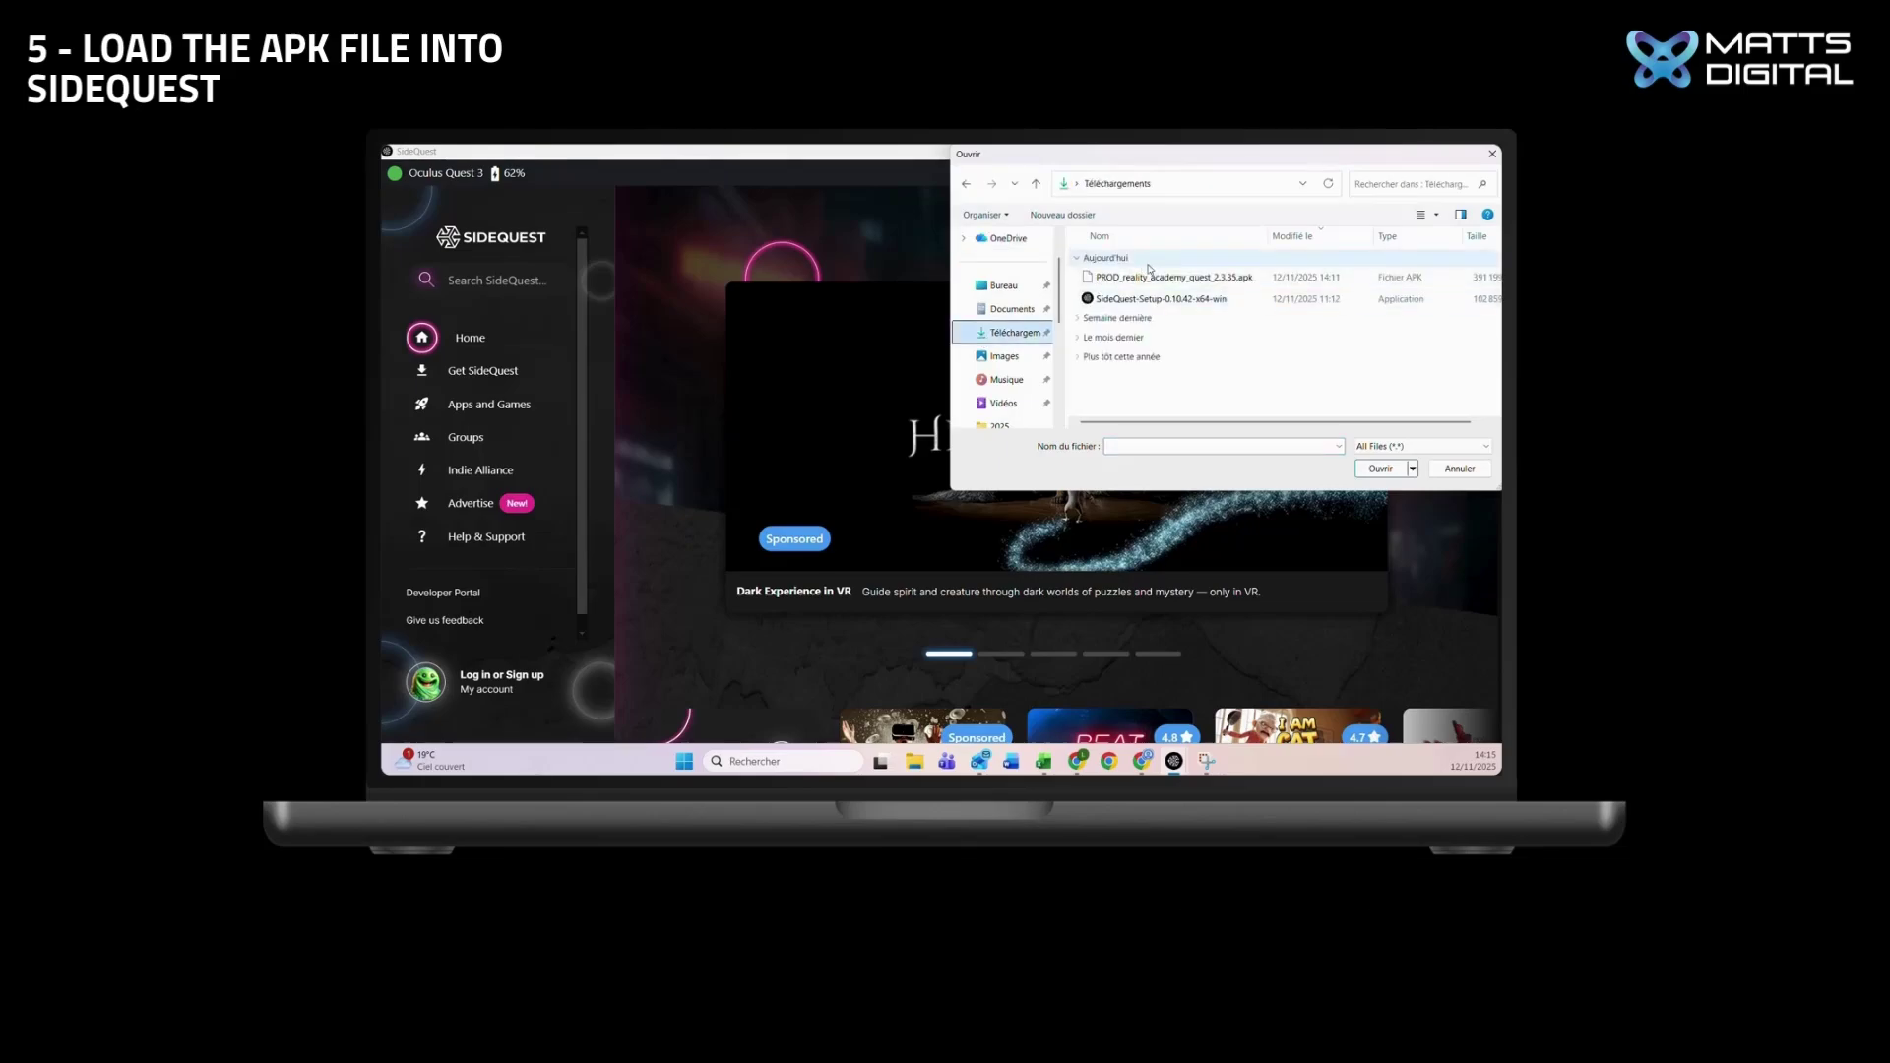
click(1119, 281)
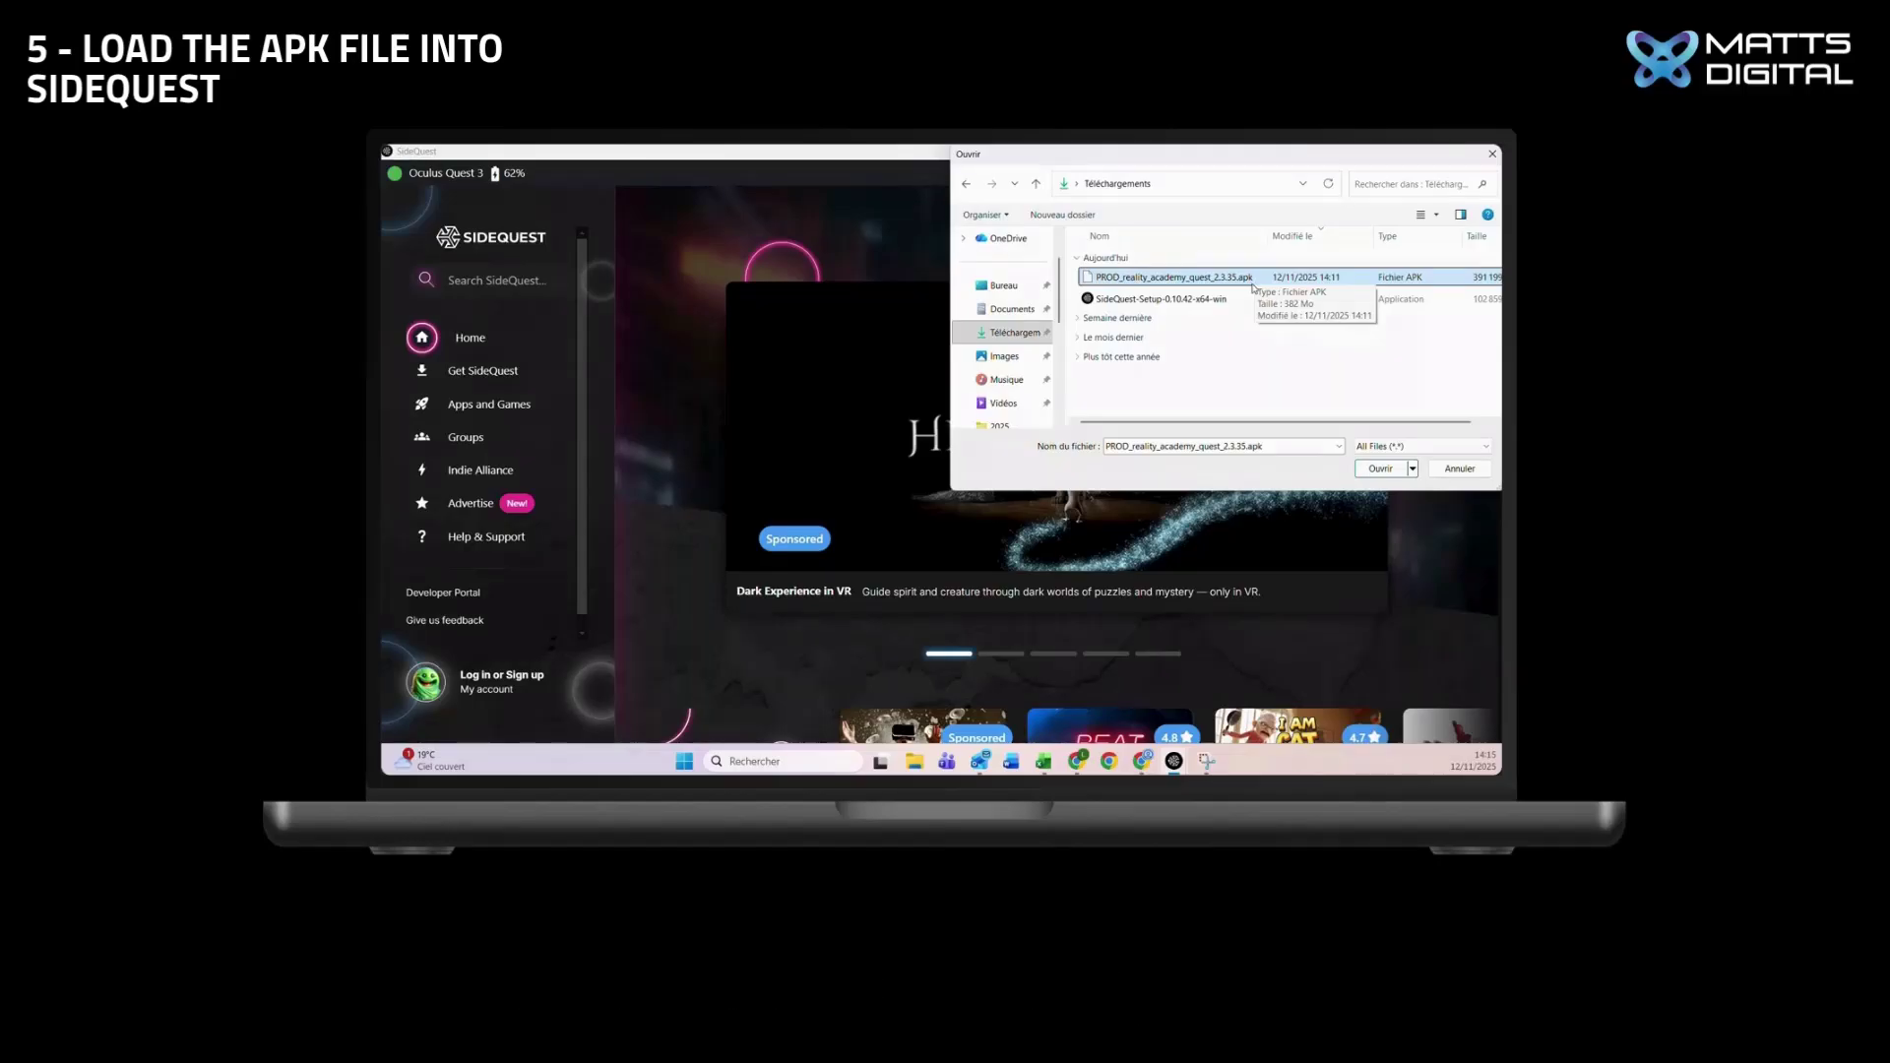
click(1379, 472)
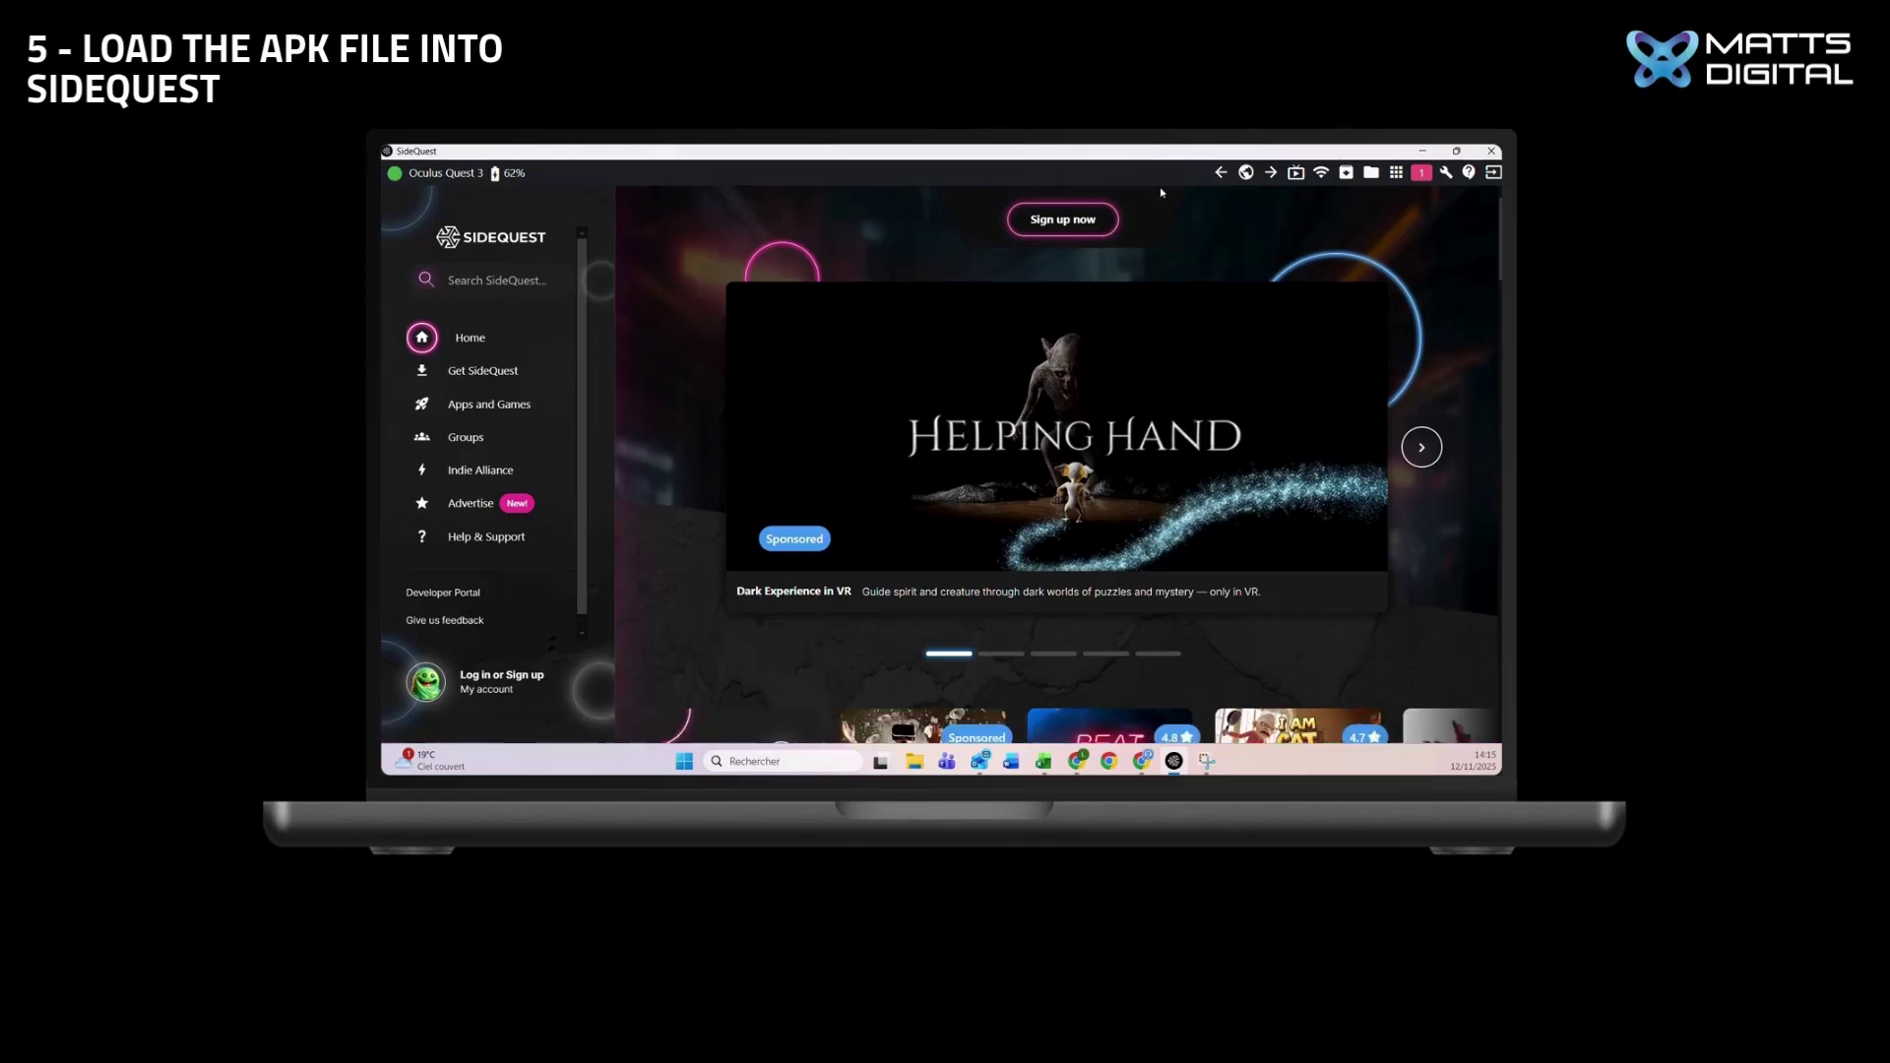
Open SideQuest's Task Manager to track the Reality Academy APK installation
click(1423, 177)
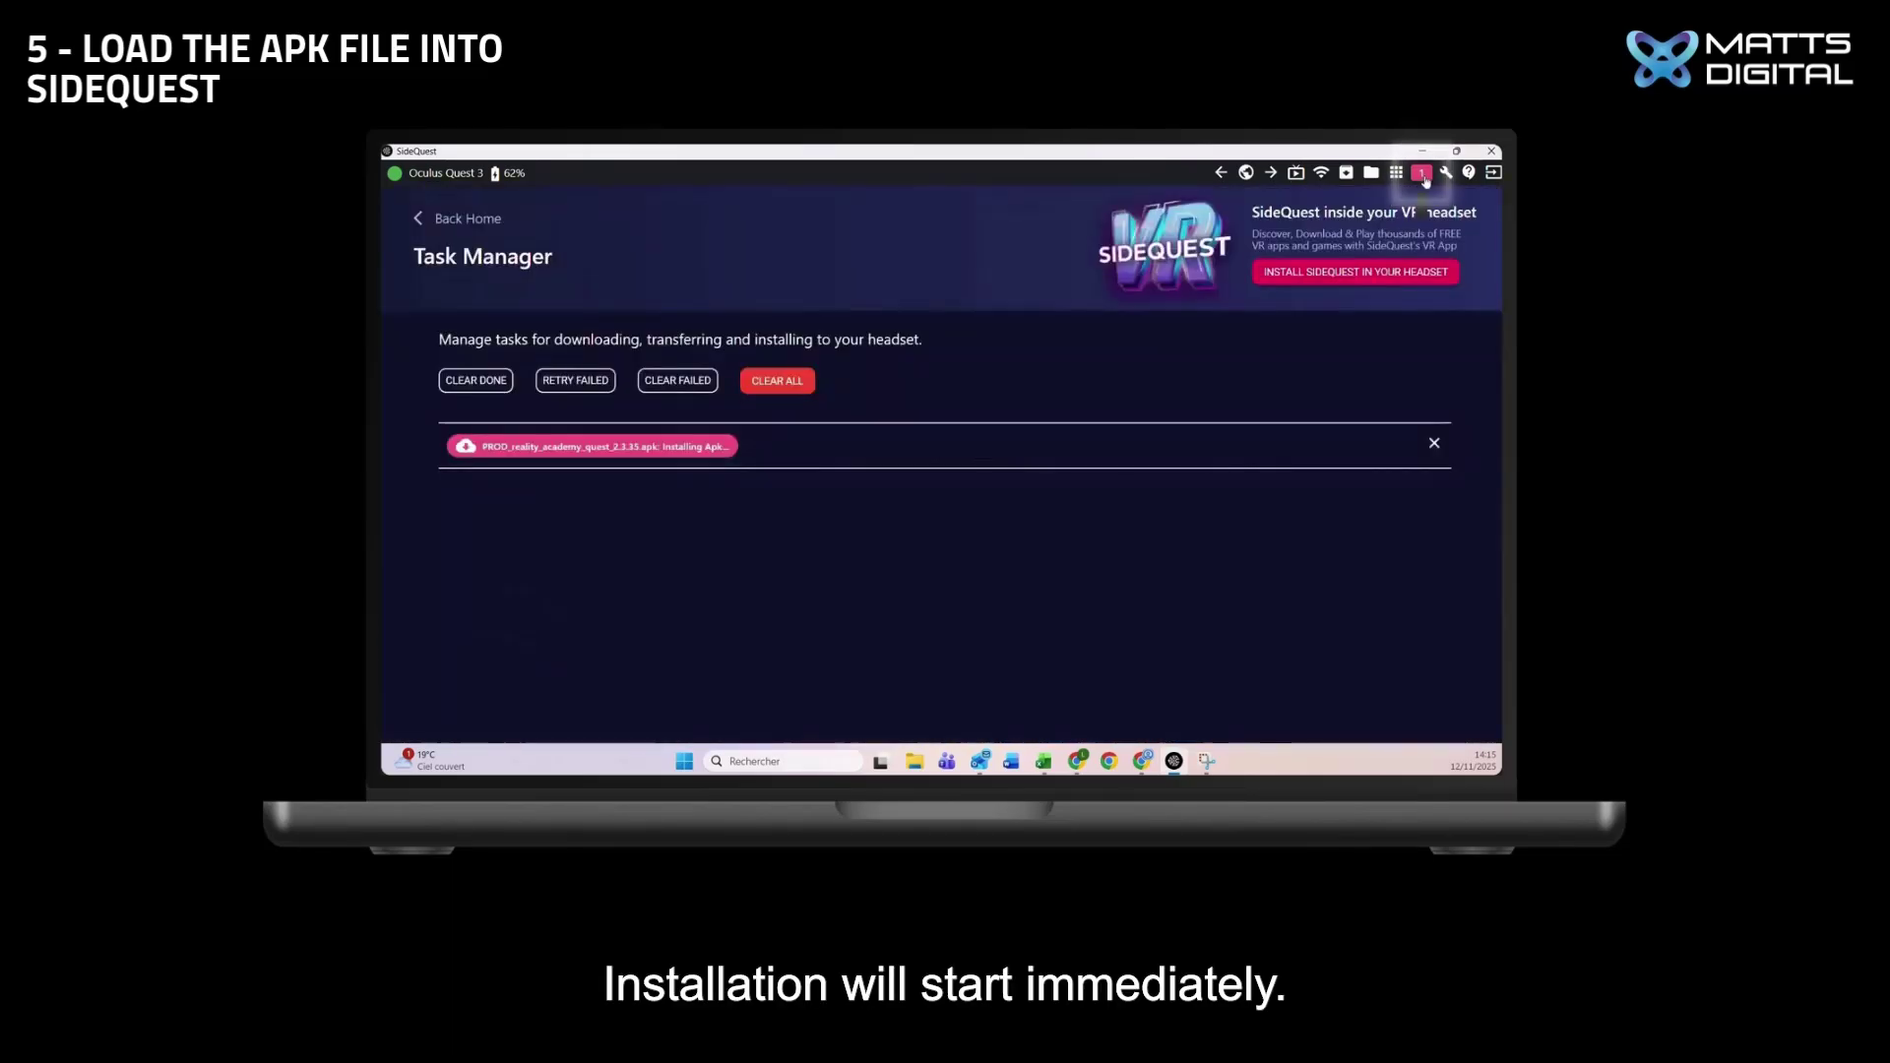